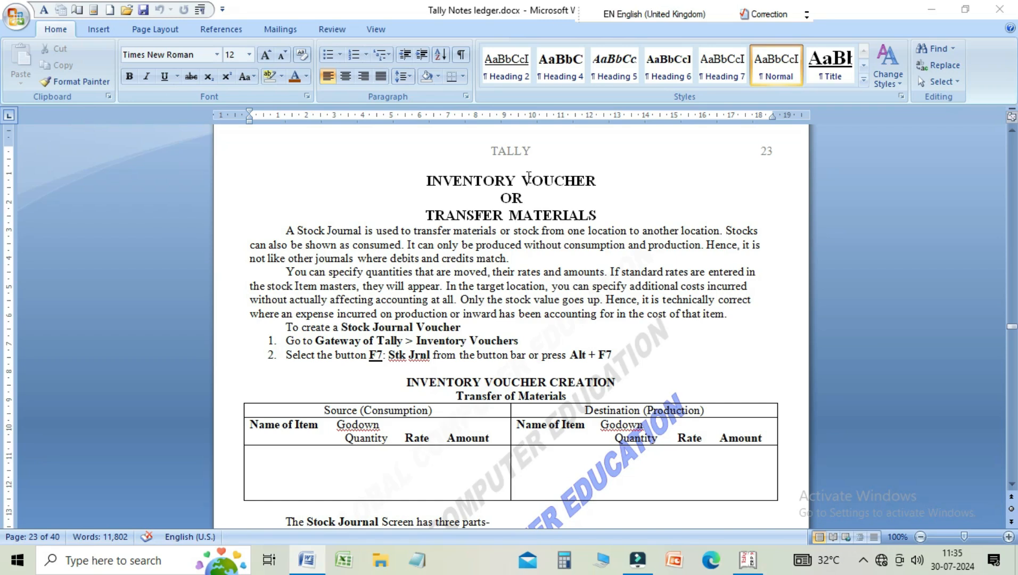
- Read the notes on the inventory voucher's purpose and stock journal creation, down to the Common Information section
{"action": "left_click", "coordinate": [524, 214]}
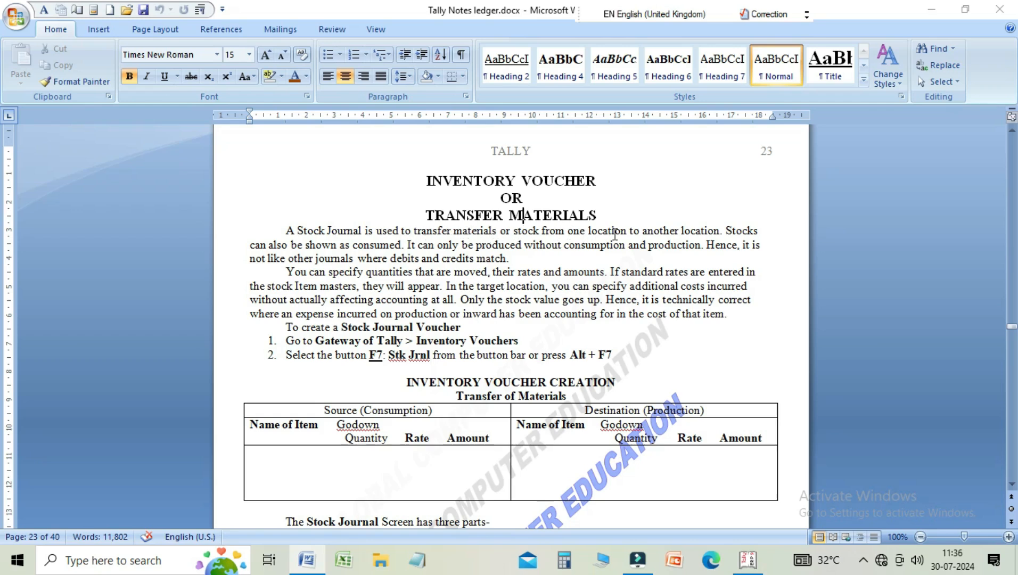
{"action": "left_click", "coordinate": [721, 233]}
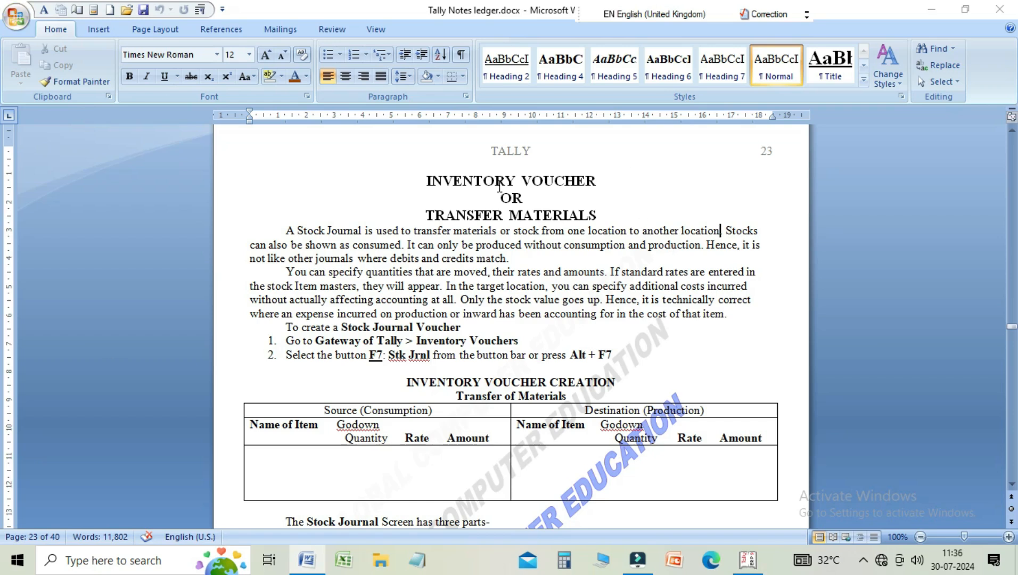
{"action": "left_click", "coordinate": [470, 286]}
{"action": "left_click", "coordinate": [335, 341]}
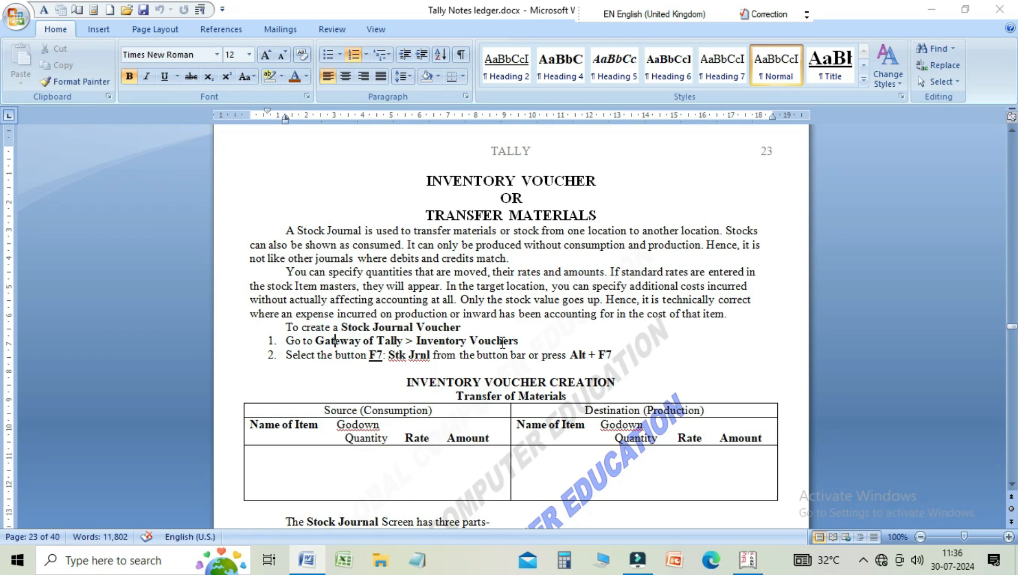
{"action": "key", "text": "Down"}
{"action": "key", "text": "Down"}
{"action": "key", "text": "Down"}
{"action": "key", "text": "Down"}
{"action": "key", "text": "Down"}
{"action": "key", "text": "Down"}
{"action": "key", "text": "Down"}
{"action": "key", "text": "Down"}
{"action": "key", "text": "Down"}
{"action": "key", "text": "Down"}
{"action": "key", "text": "Down"}
{"action": "key", "text": "Down"}
{"action": "key", "text": "Down"}
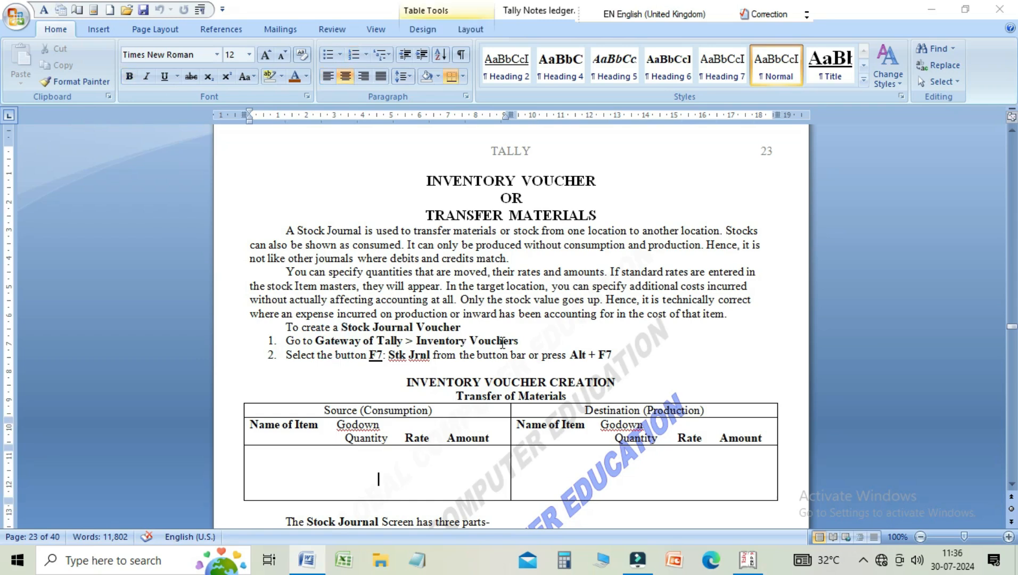
{"action": "key", "text": "Down"}
{"action": "key", "text": "Down"}
{"action": "key", "text": "Down"}
{"action": "key", "text": "Down"}
{"action": "key", "text": "Down"}
{"action": "key", "text": "Down"}
{"action": "key", "text": "Down"}
{"action": "key", "text": "Down"}
{"action": "key", "text": "Down"}
{"action": "key", "text": "Down"}
{"action": "key", "text": "Down"}
{"action": "key", "text": "Down"}
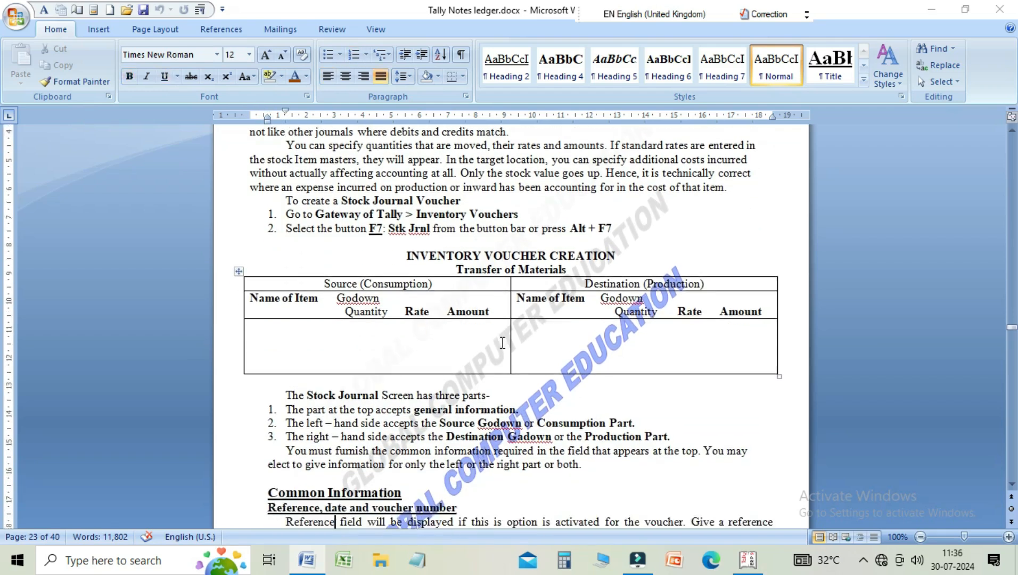
{"action": "key", "text": "Down"}
{"action": "key", "text": "Down"}
{"action": "key", "text": "Down"}
{"action": "key", "text": "Down"}
{"action": "key", "text": "Down"}
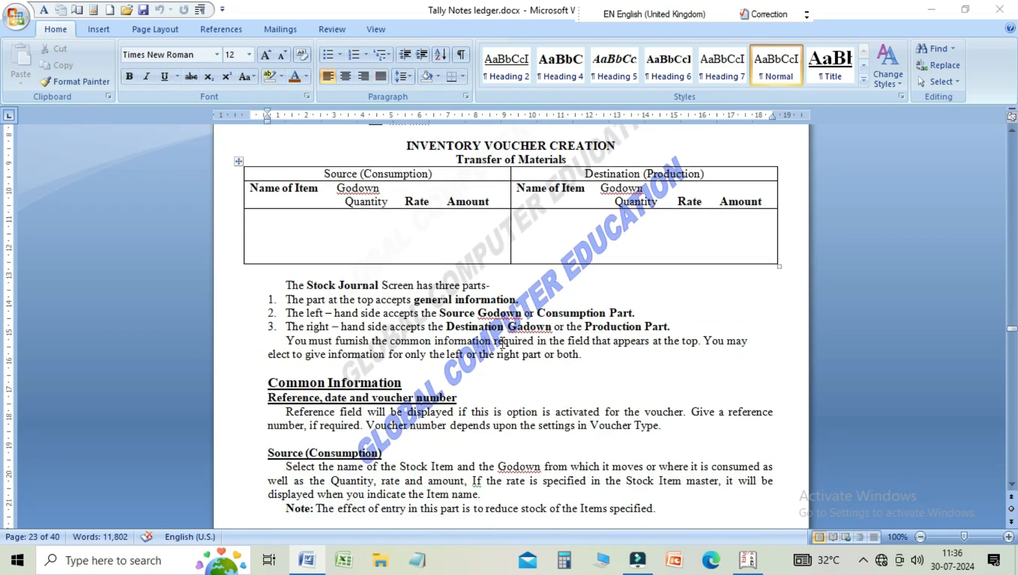
- Examine the Transfer of Materials table and the notes explaining its common information, source and destination parts
{"action": "left_click", "coordinate": [419, 226]}
{"action": "left_click", "coordinate": [607, 235]}
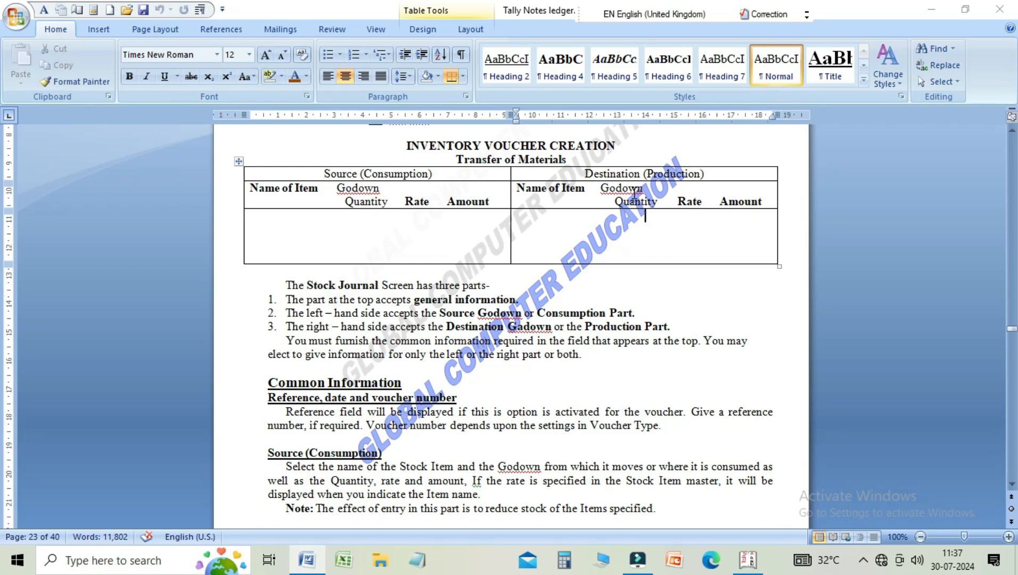
{"action": "scroll", "coordinate": [635, 197], "scroll_direction": "down", "scroll_amount": 1}
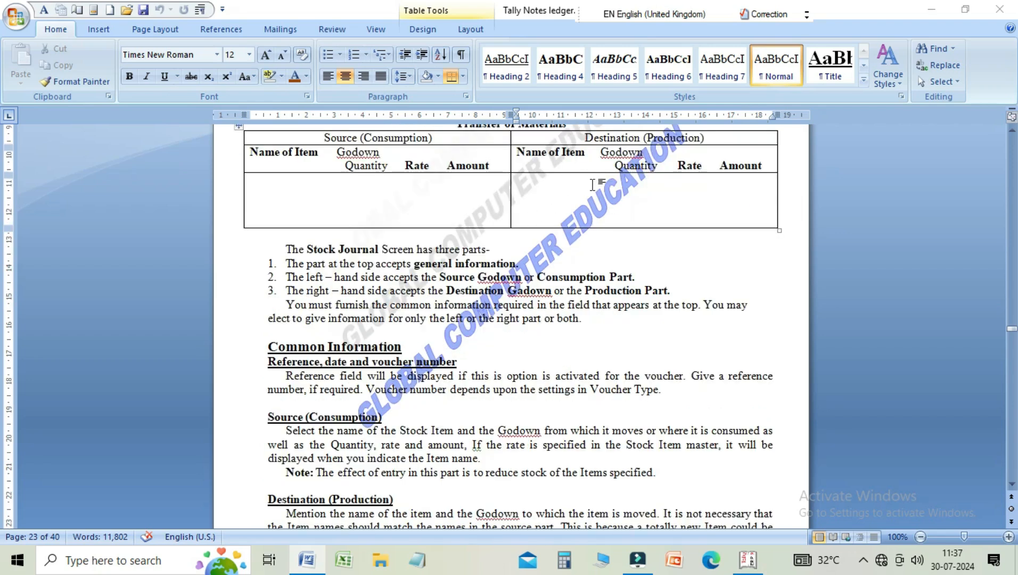
{"action": "left_click", "coordinate": [1011, 132]}
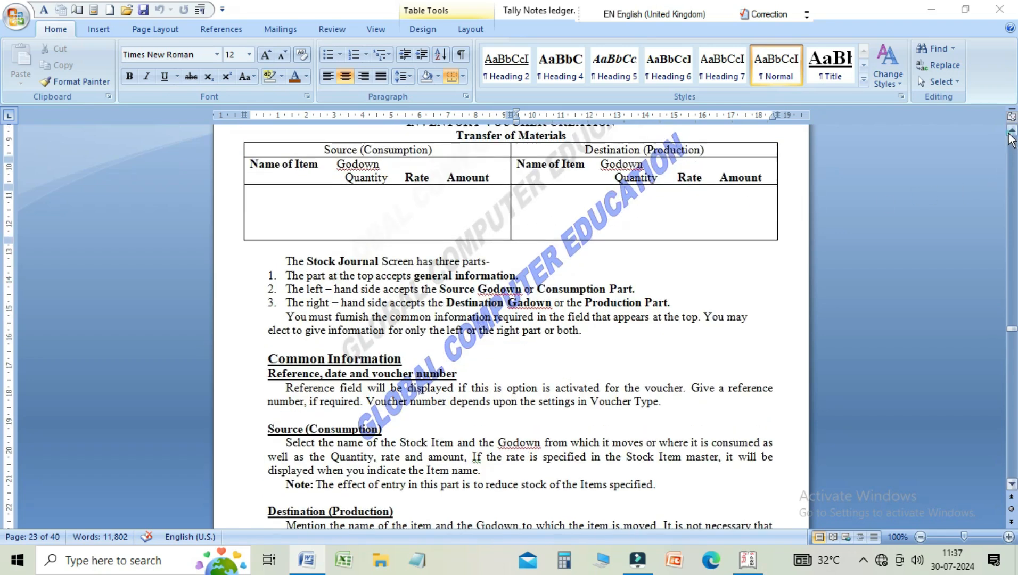
{"action": "scroll", "coordinate": [1011, 140], "scroll_direction": "down", "scroll_amount": 1}
{"action": "left_click", "coordinate": [1012, 485]}
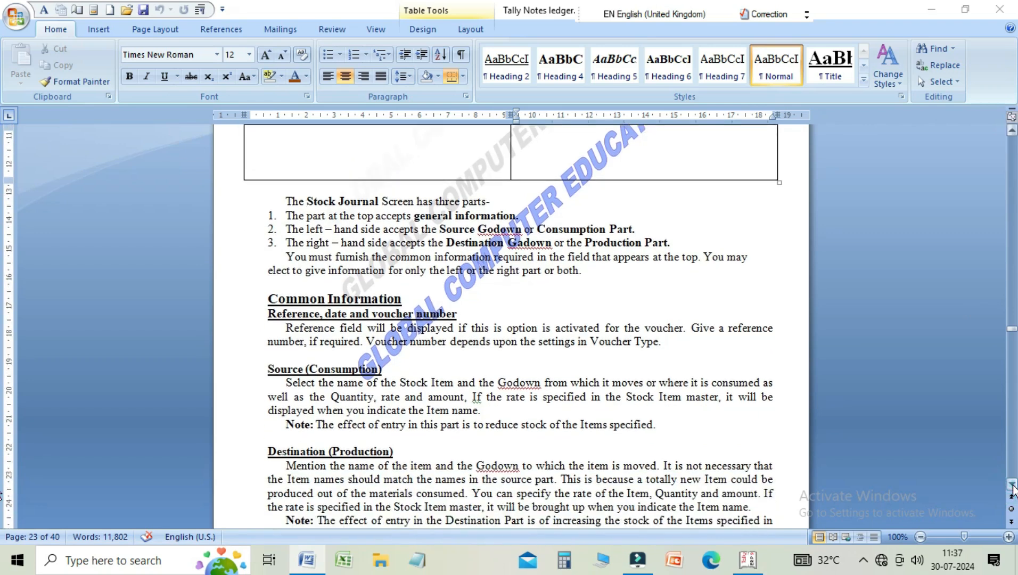
{"action": "left_click", "coordinate": [1013, 486]}
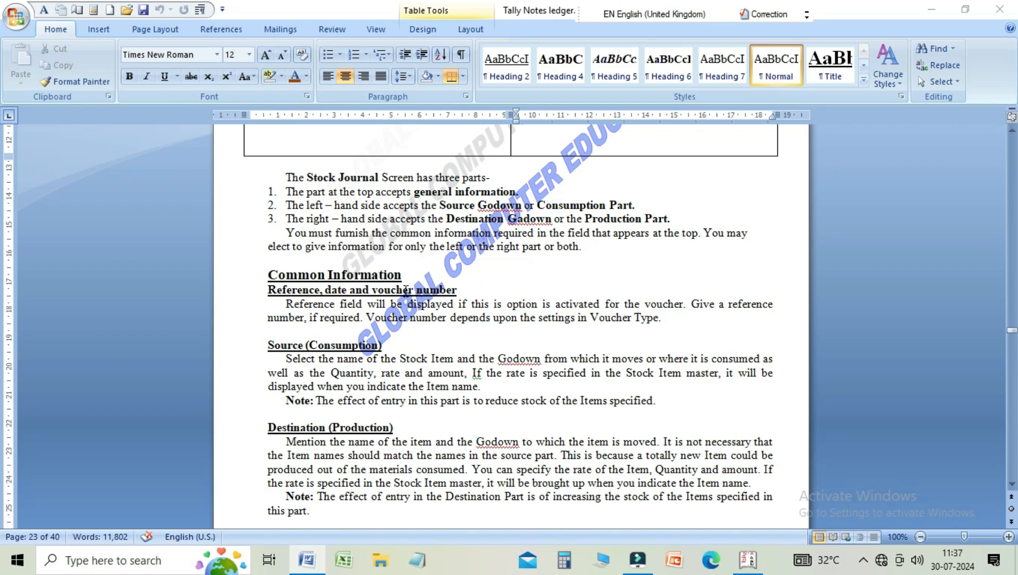
{"action": "left_click", "coordinate": [411, 469]}
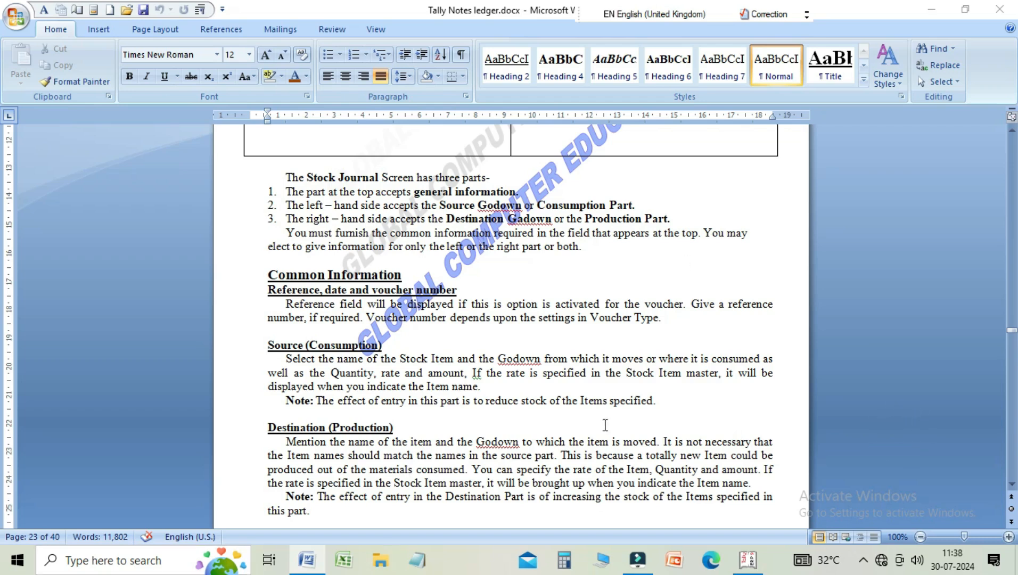
- Switch to Tally.ERP 9 and open a Stock Journal voucher from Inventory Vouchers
{"action": "left_click", "coordinate": [748, 560]}
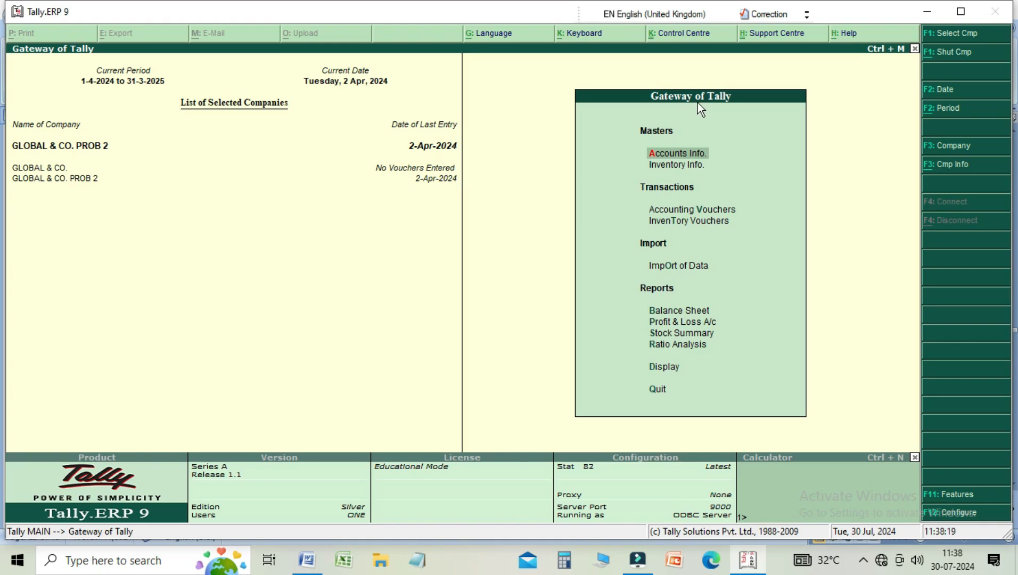
{"action": "key", "text": "Down"}
{"action": "key", "text": "Down"}
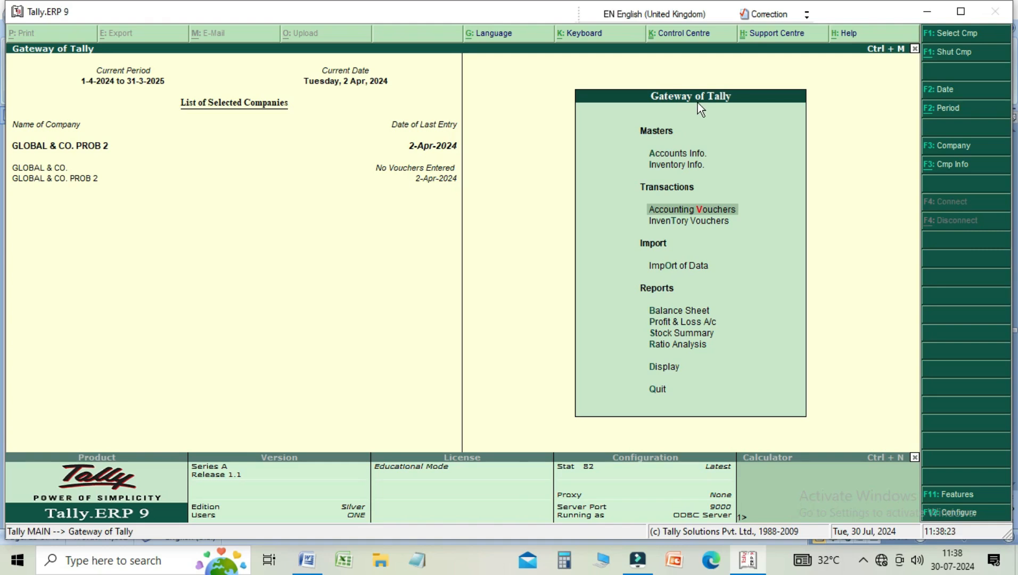
{"action": "key", "text": "Down"}
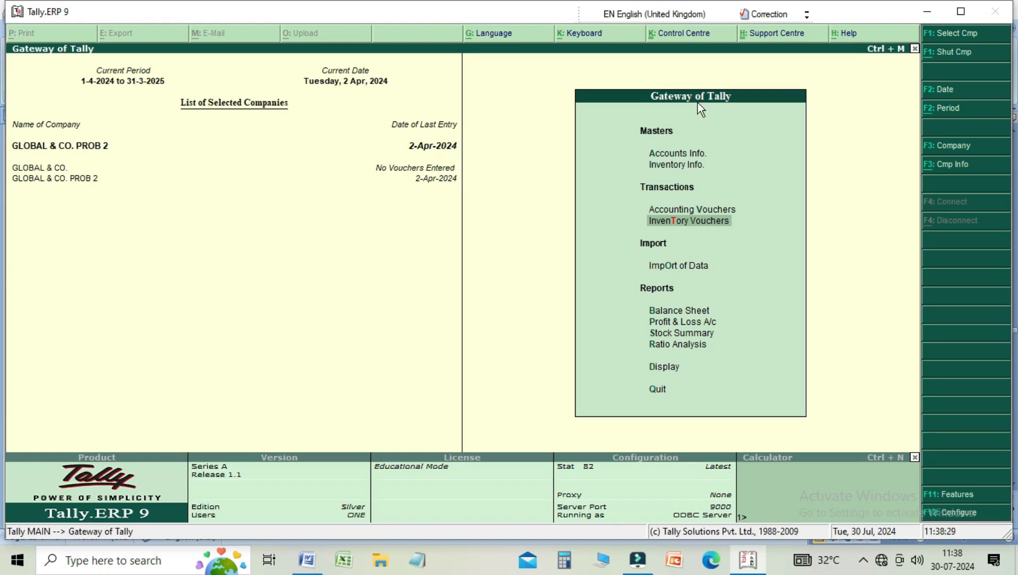
{"action": "key", "text": "Return"}
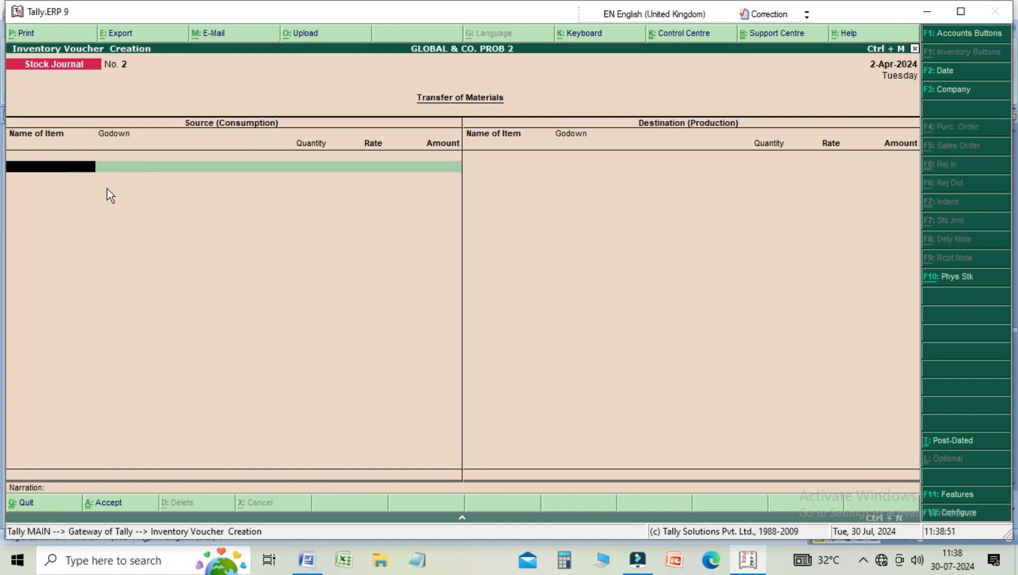
- Choose BOOK as the item in the Source (Consumption) part of the stock journal
{"action": "key", "text": "space"}
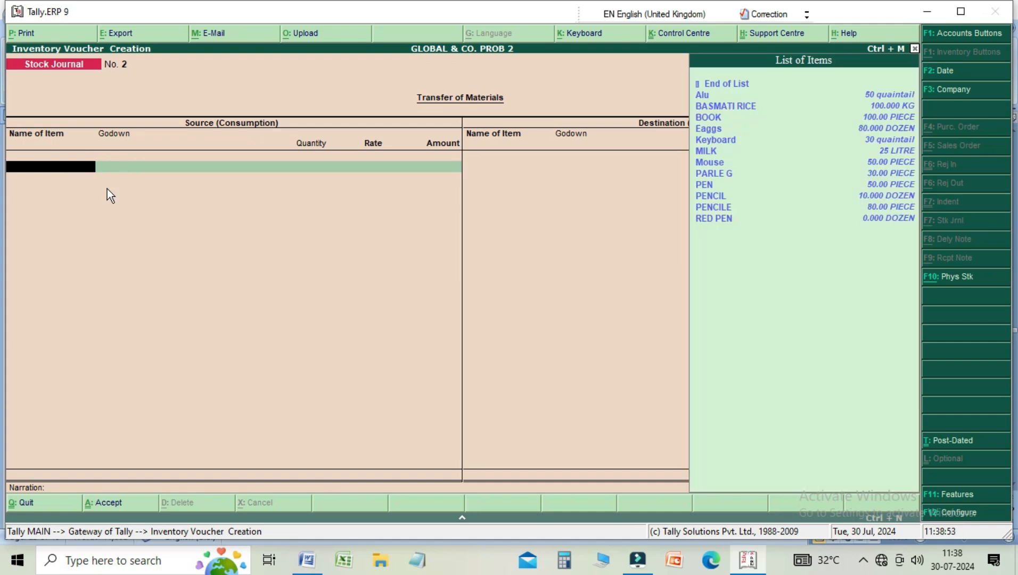
{"action": "key", "text": "Down"}
{"action": "key", "text": "Down"}
{"action": "key", "text": "Down"}
{"action": "key", "text": "Down"}
{"action": "key", "text": "Down"}
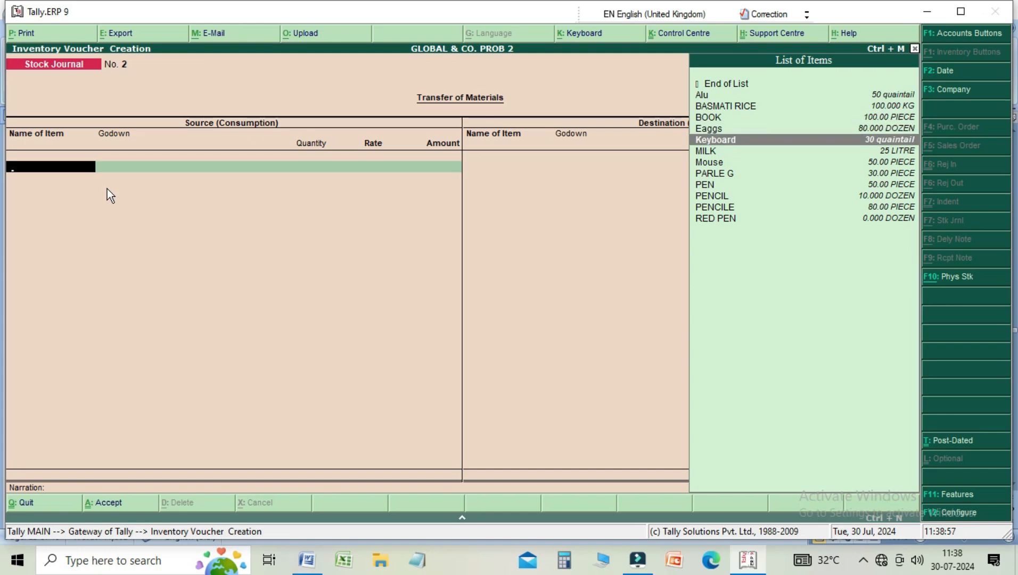
{"action": "key", "text": "Down"}
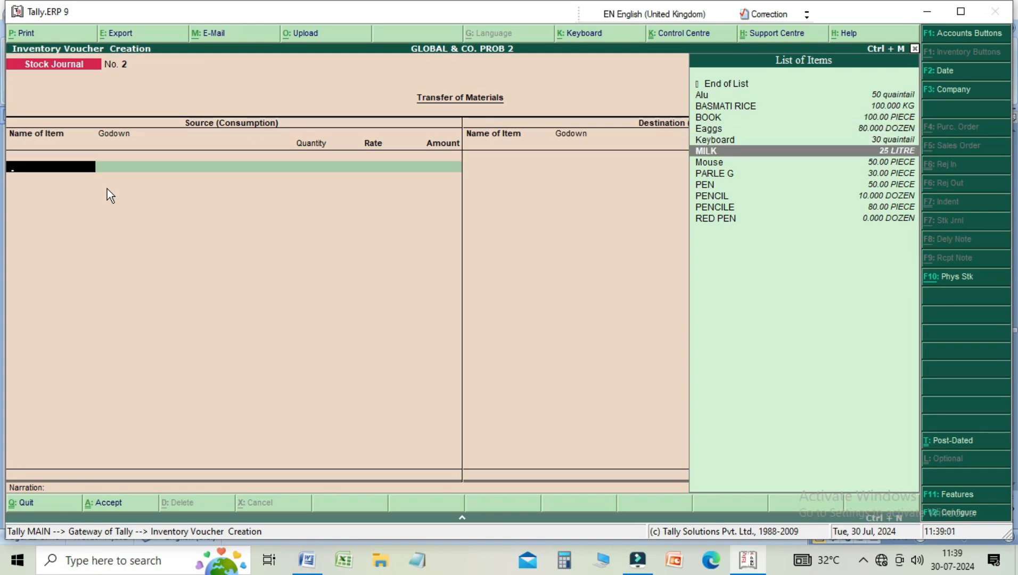
{"action": "key", "text": "Up"}
{"action": "key", "text": "Up"}
{"action": "key", "text": "Up"}
{"action": "key", "text": "Up"}
{"action": "key", "text": "Up"}
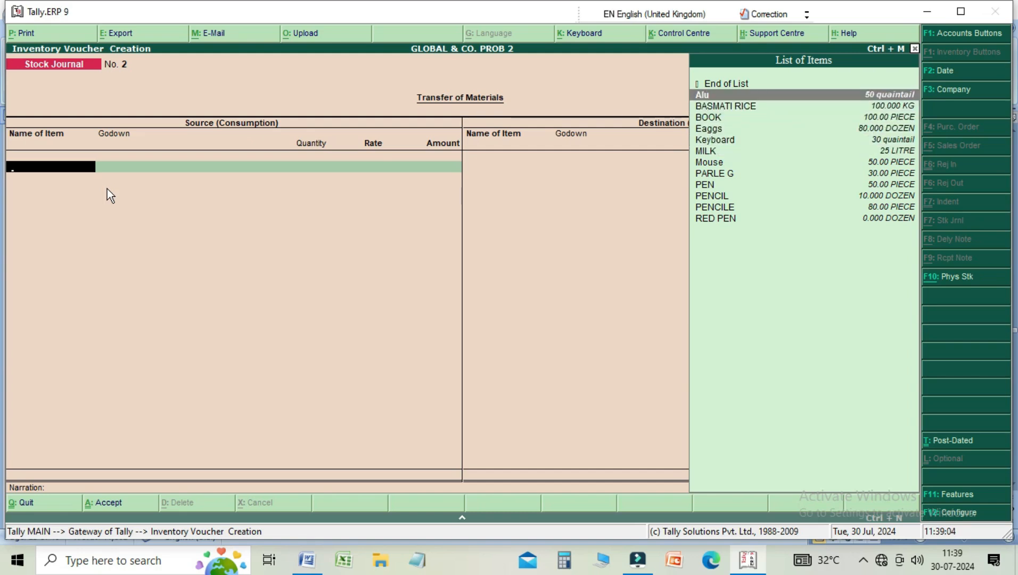
{"action": "key", "text": "Down"}
{"action": "key", "text": "Down"}
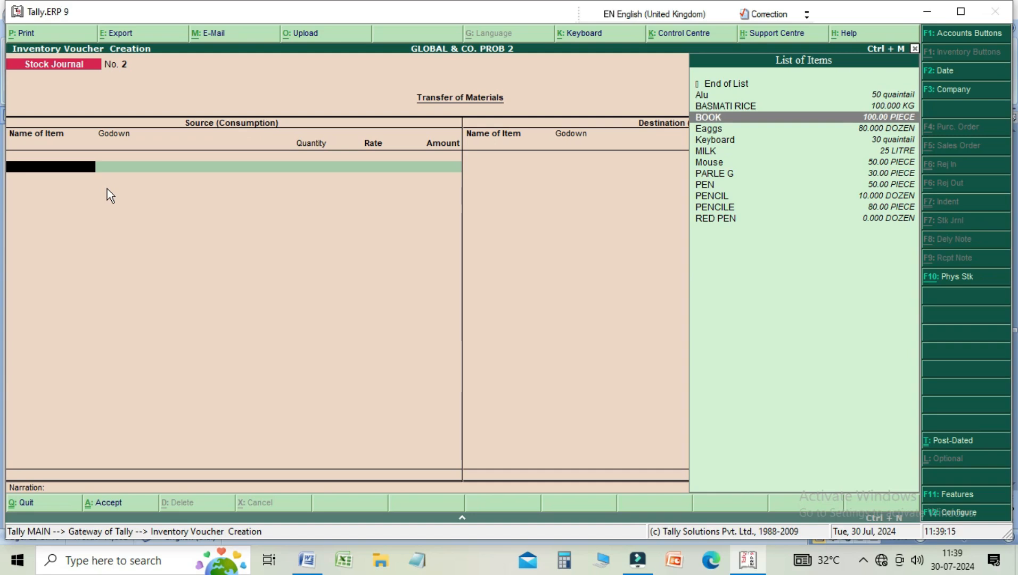
{"action": "key", "text": "Return"}
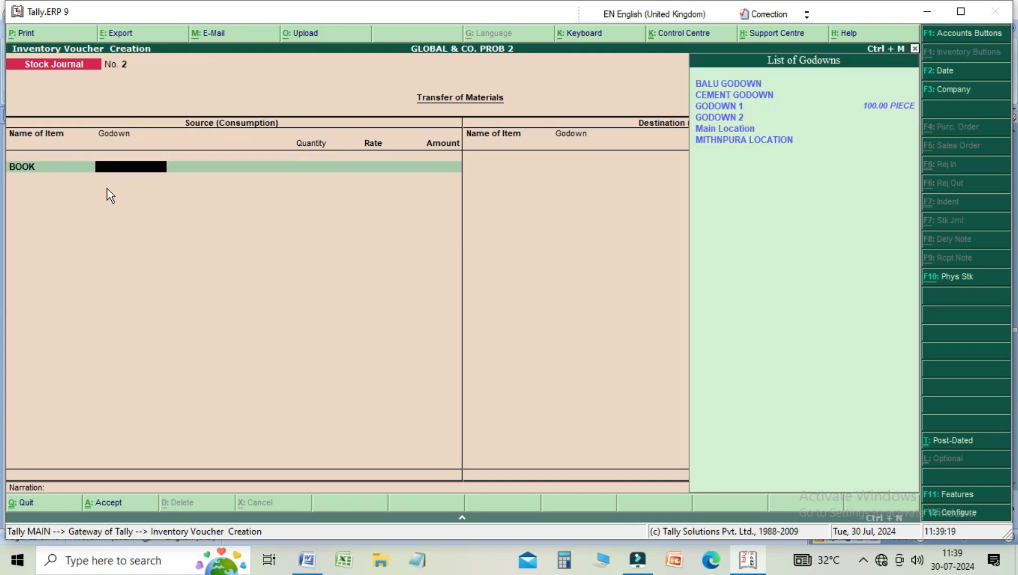
- Set the source godown to GODOWN 1 with a quantity of 100 pieces, accept the default rate and amount, and finish the source entries
{"action": "key", "text": "Down"}
{"action": "key", "text": "Down"}
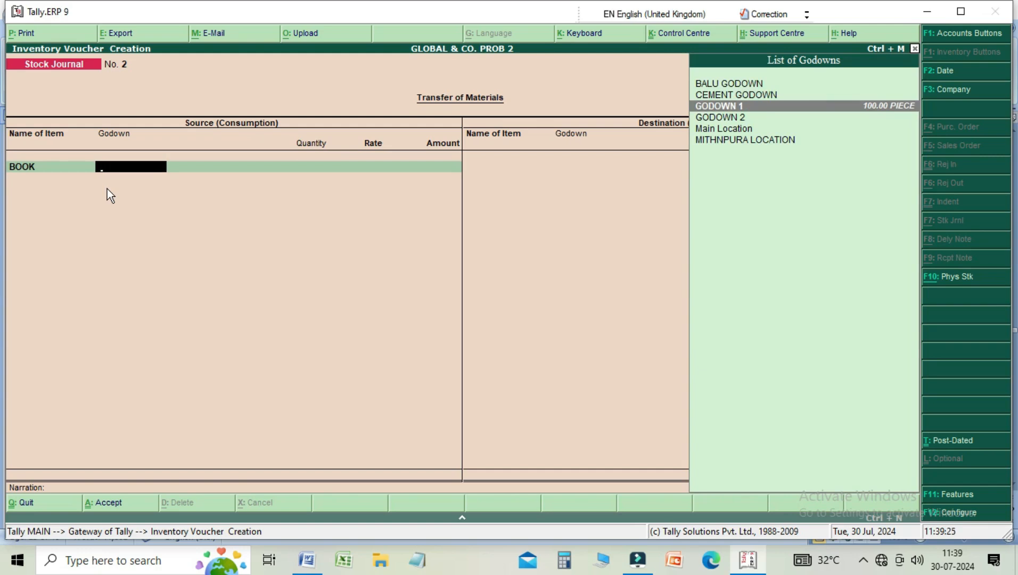
{"action": "key", "text": "Return"}
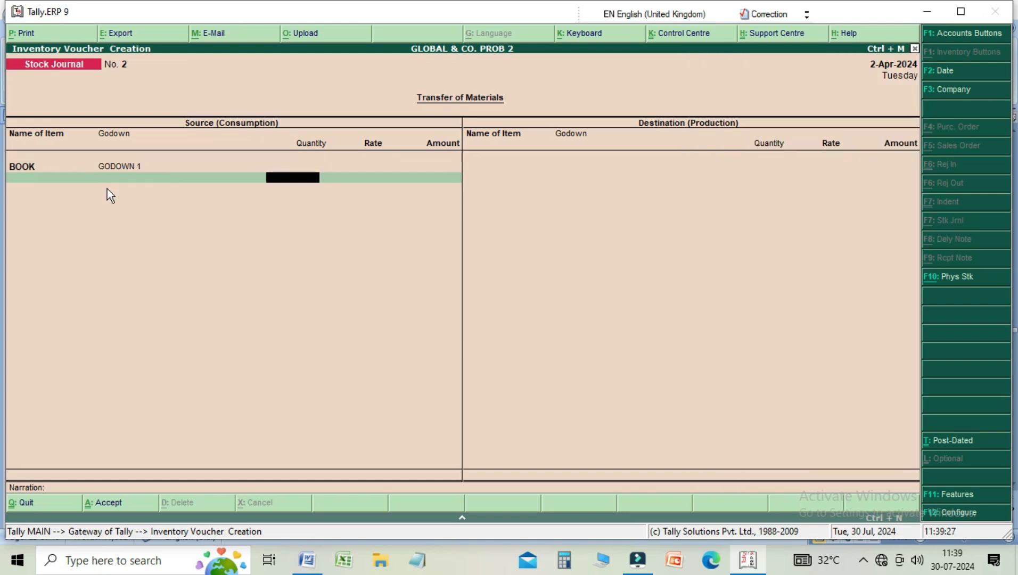
{"action": "type", "text": "100"}
{"action": "key", "text": "Return"}
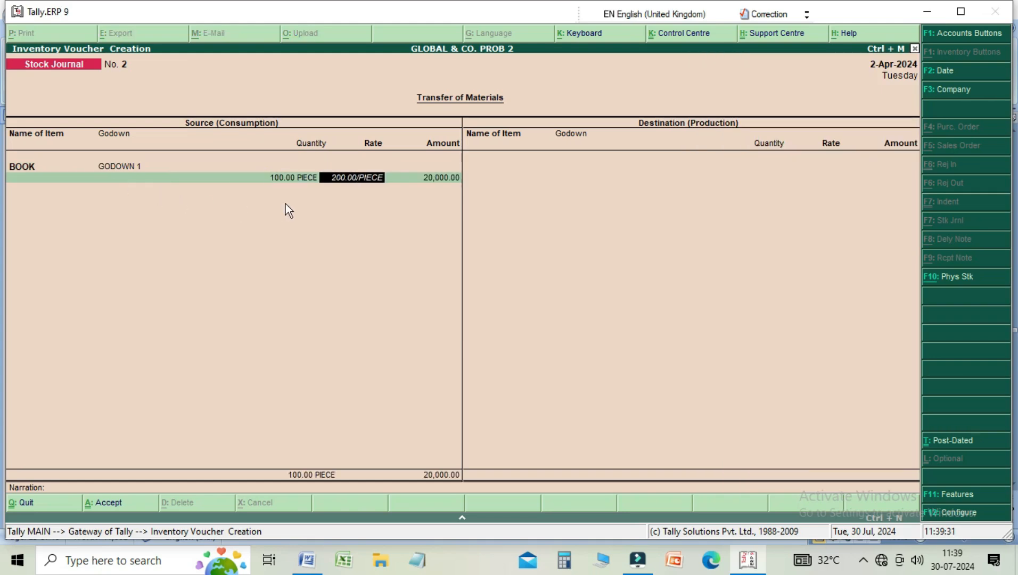
{"action": "key", "text": "Return"}
{"action": "key", "text": "Return"}
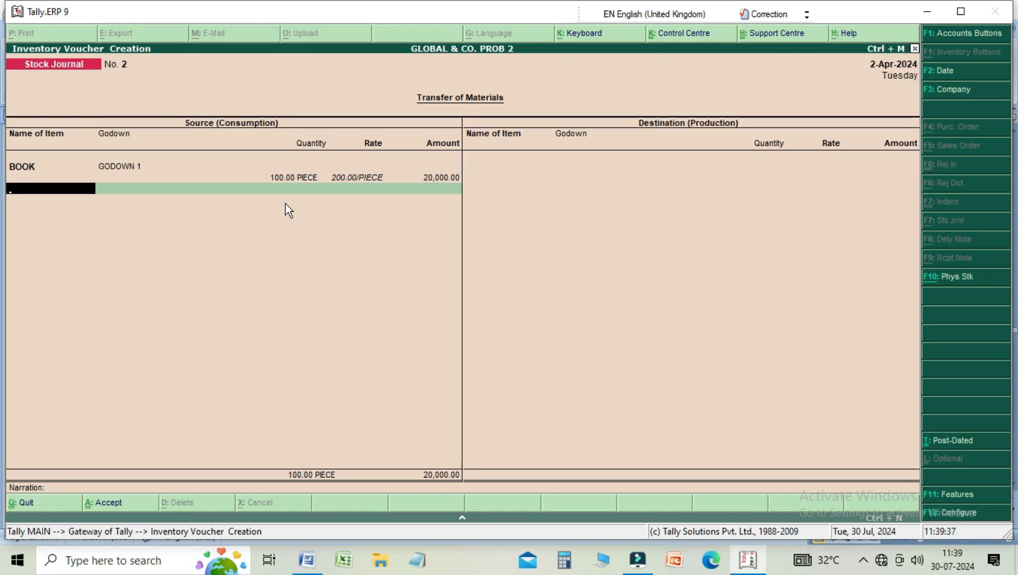
{"action": "key", "text": "Return"}
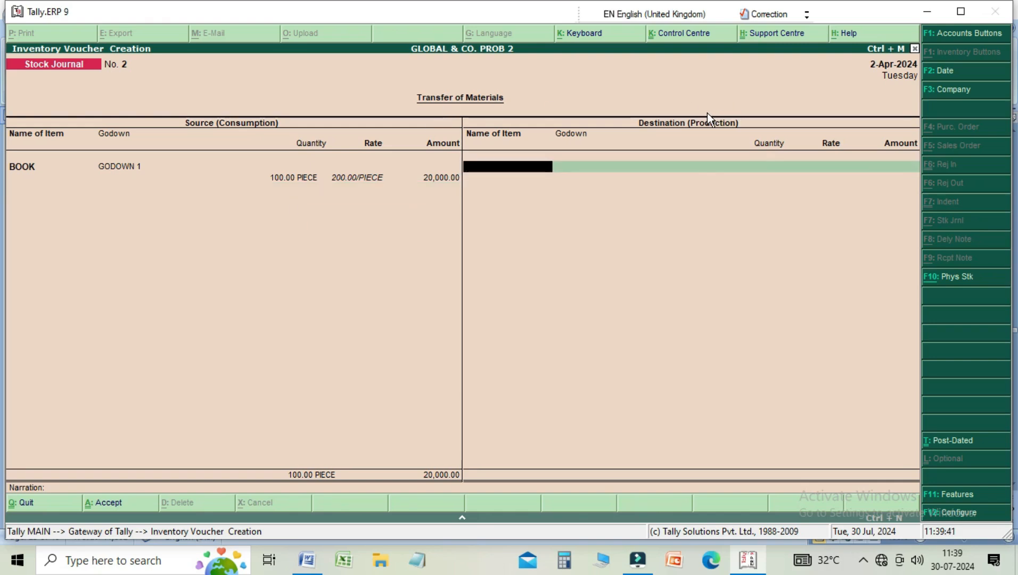
- Choose BOOK as the item in the Destination (Production) part of the stock journal
{"action": "key", "text": "space"}
{"action": "key", "text": "Down"}
{"action": "key", "text": "Down"}
{"action": "key", "text": "Down"}
{"action": "key", "text": "Down"}
{"action": "key", "text": "Down"}
{"action": "key", "text": "Down"}
{"action": "key", "text": "Down"}
{"action": "key", "text": "Up"}
{"action": "key", "text": "Up"}
{"action": "key", "text": "Up"}
{"action": "key", "text": "Up"}
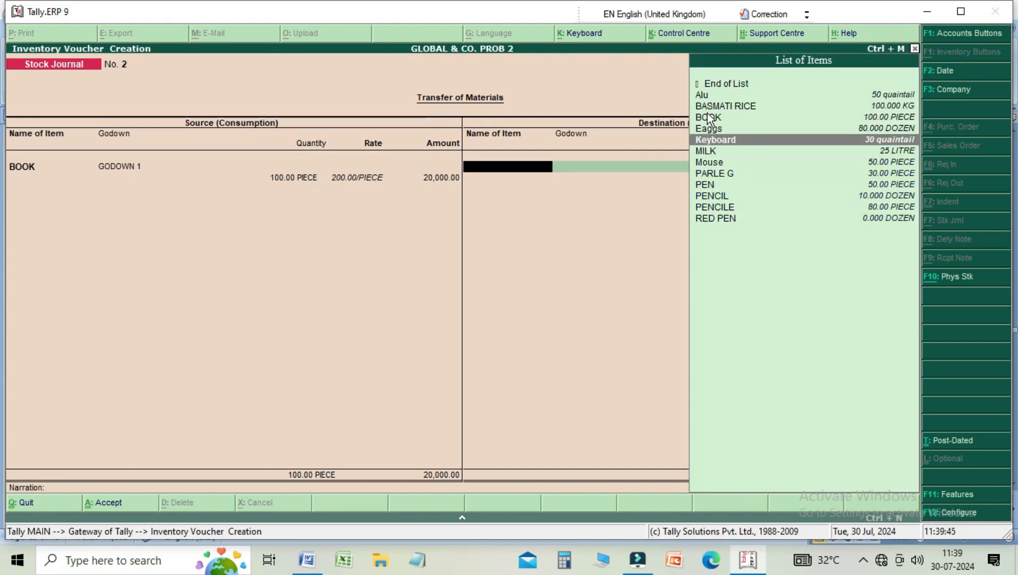
{"action": "key", "text": "Return"}
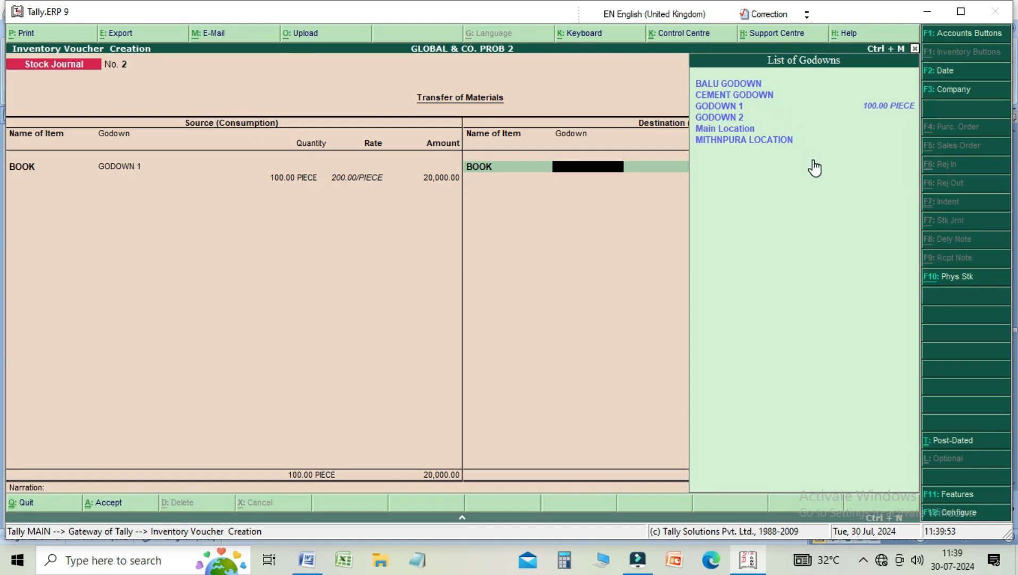
- Select CEMENT GODOWN as the destination godown for BOOK
{"action": "key", "text": "Down"}
{"action": "key", "text": "Down"}
{"action": "key", "text": "Down"}
{"action": "key", "text": "Down"}
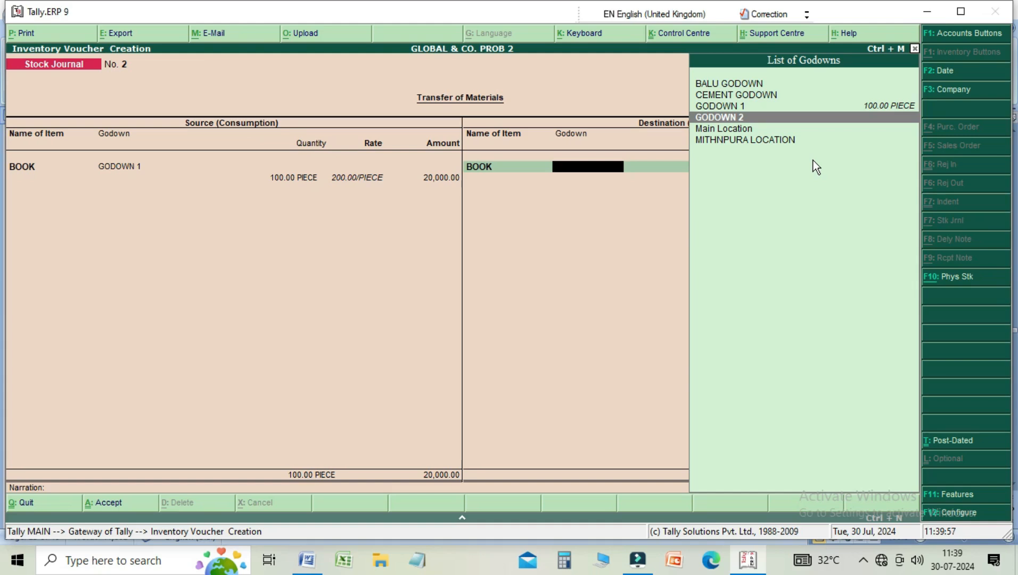
{"action": "key", "text": "Down"}
{"action": "key", "text": "Down"}
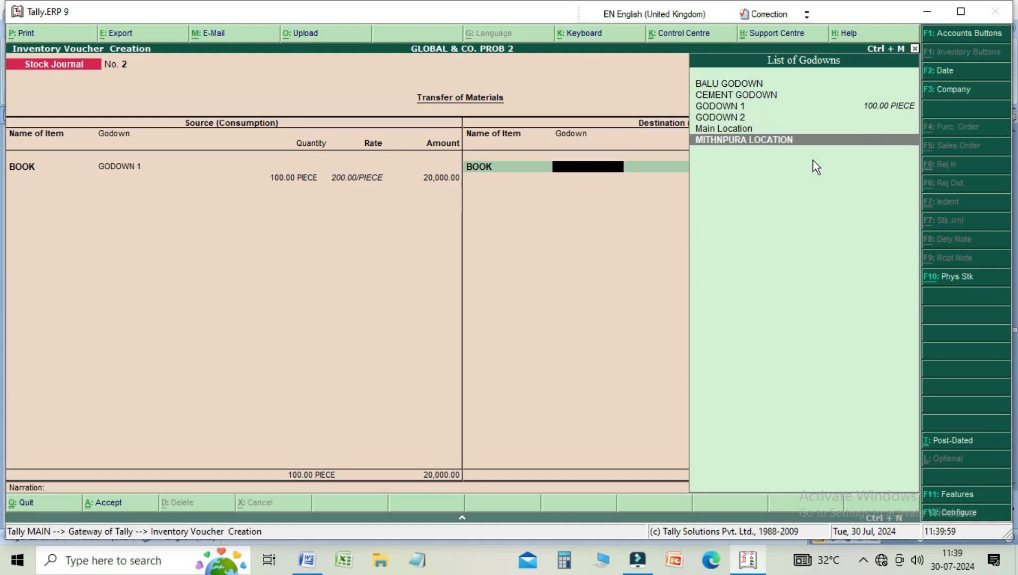
{"action": "key", "text": "Up"}
{"action": "key", "text": "Up"}
{"action": "key", "text": "Up"}
{"action": "key", "text": "Up"}
{"action": "key", "text": "Up"}
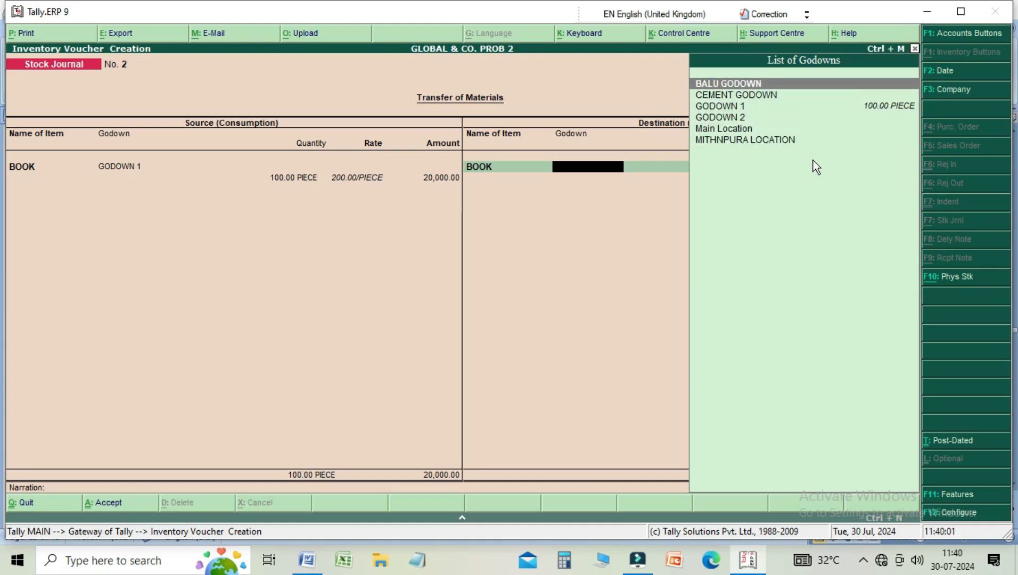
{"action": "key", "text": "Down"}
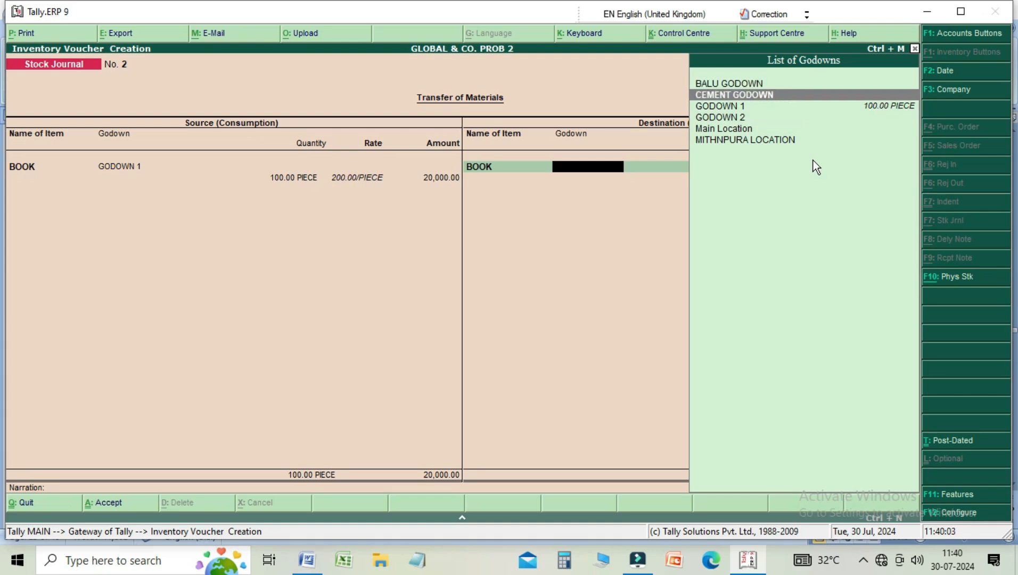
{"action": "key", "text": "Return"}
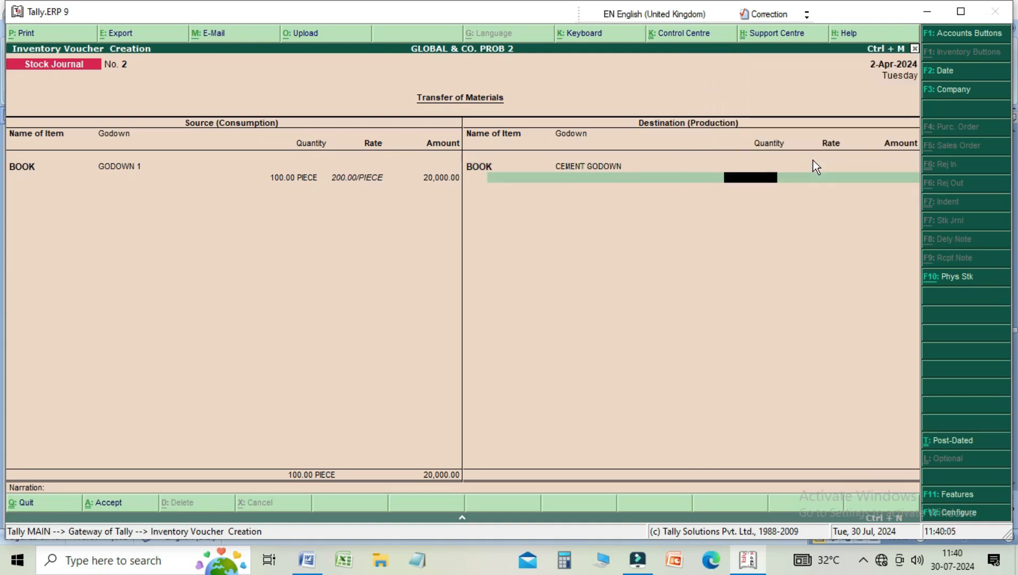
- Set the destination quantity of BOOK to 100 pieces
{"action": "type", "text": "1.00"}
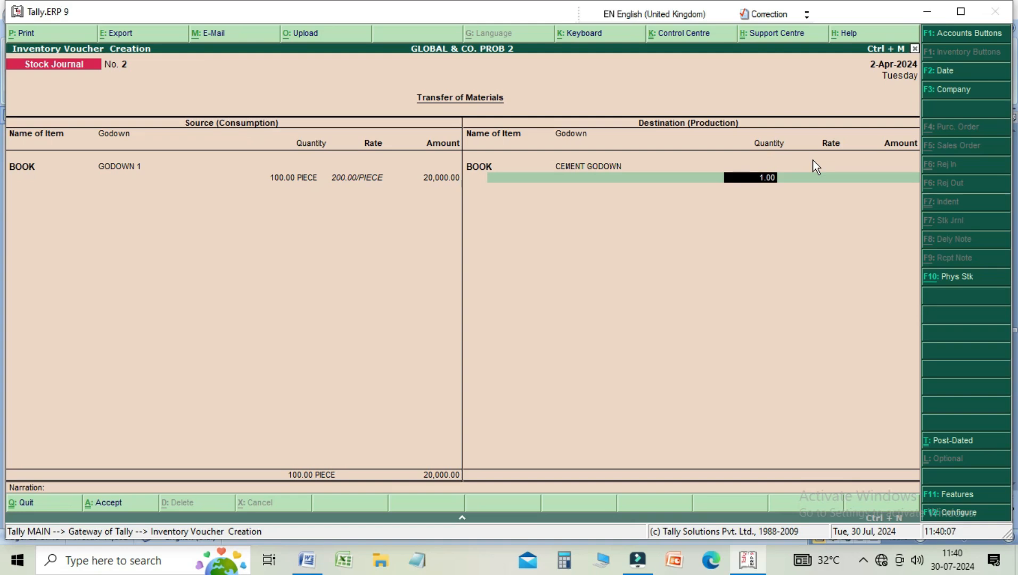
{"action": "key", "text": "BackSpace"}
{"action": "key", "text": "BackSpace"}
{"action": "key", "text": "BackSpace"}
{"action": "type", "text": "1"}
{"action": "key", "text": "BackSpace"}
{"action": "type", "text": "00"}
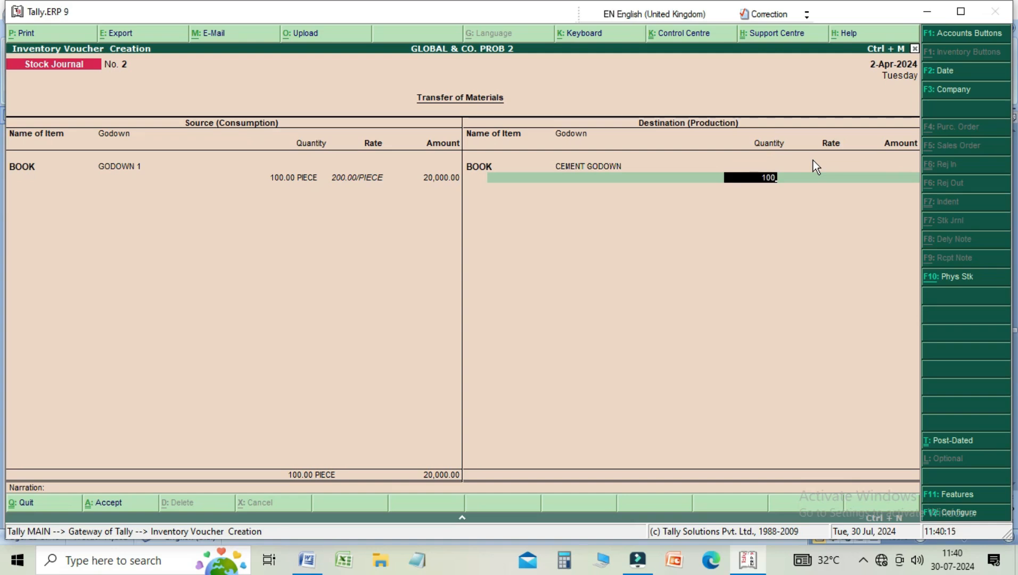
{"action": "key", "text": "Return"}
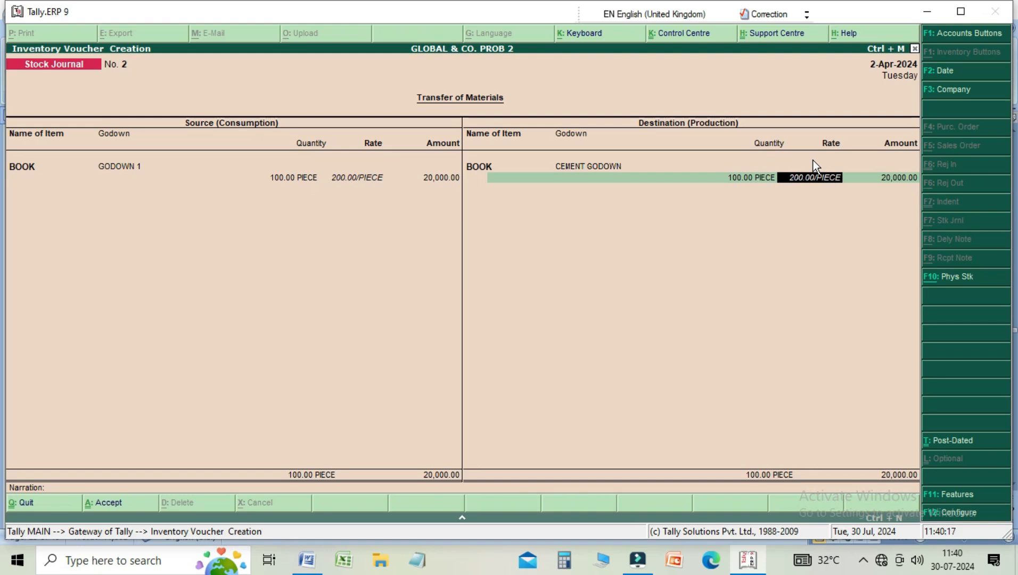
- Accept the default destination rate and amount for BOOK, and save the stock journal voucher without a narration
{"action": "key", "text": "Return"}
{"action": "key", "text": "Return"}
{"action": "key", "text": "Return"}
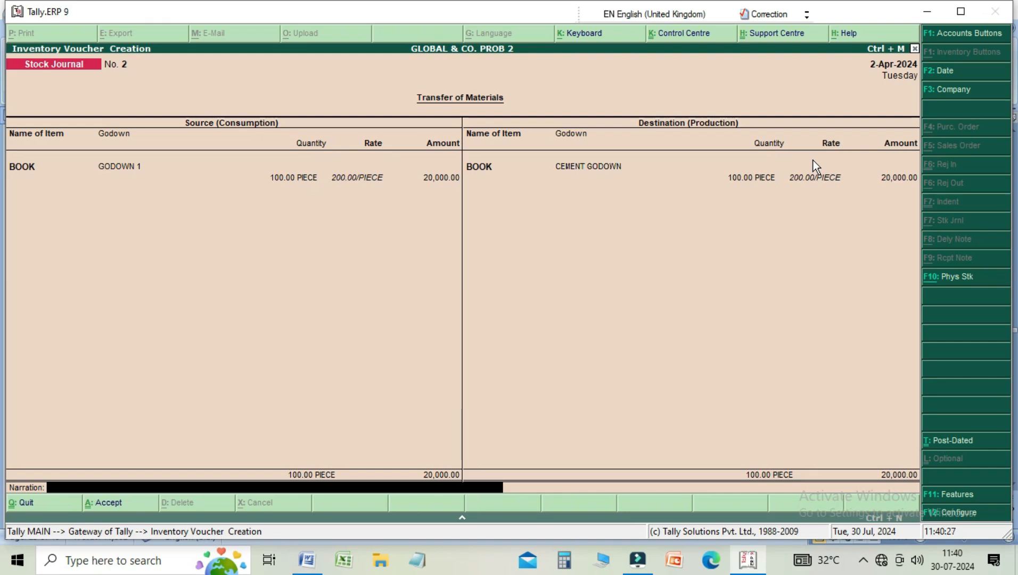
{"action": "key", "text": "Return"}
{"action": "key", "text": "Return"}
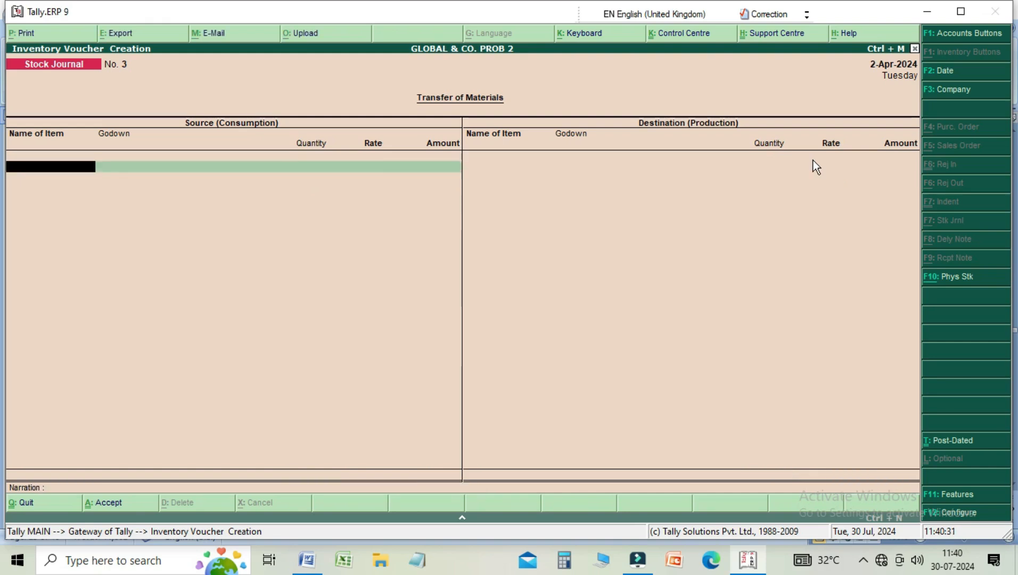
- Select BOOK as the source item in the new stock journal to check its stock in each godown
{"action": "key", "text": "space"}
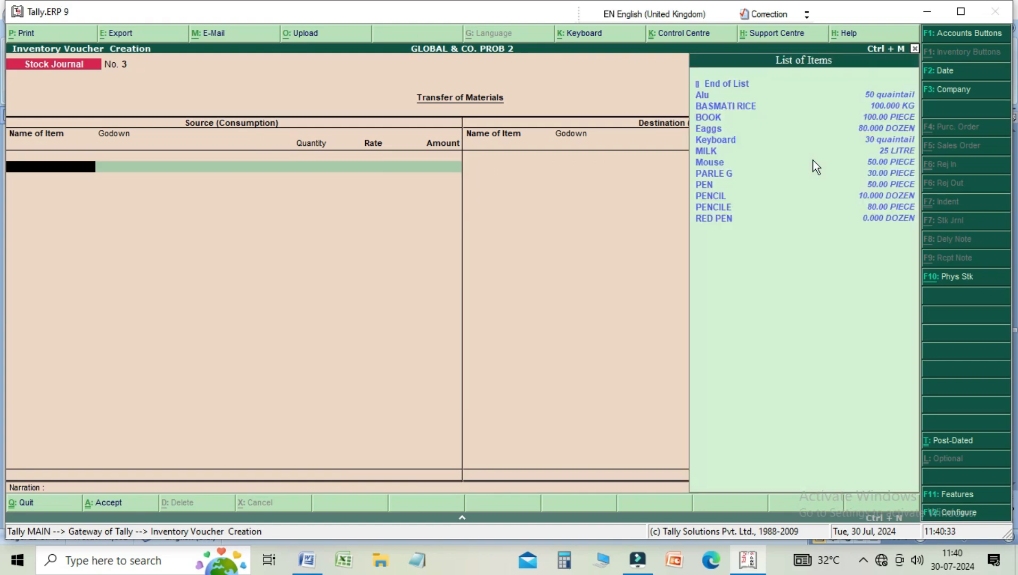
{"action": "key", "text": "Down"}
{"action": "key", "text": "Down"}
{"action": "key", "text": "Down"}
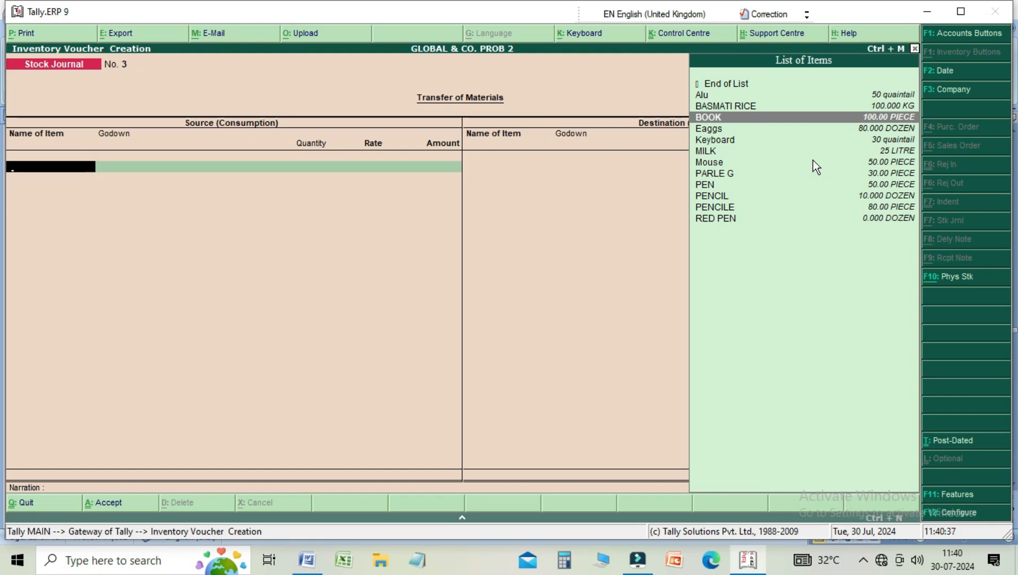
{"action": "key", "text": "Return"}
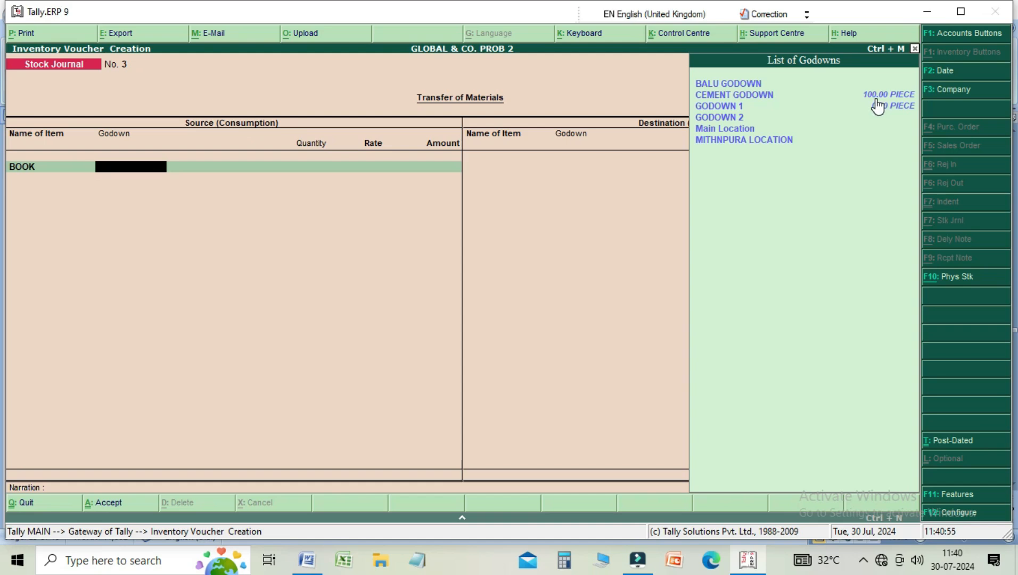
{"action": "key", "text": "Escape"}
- Change the source item to BASMATI RICE and set its godown to Main Location
{"action": "key", "text": "Up"}
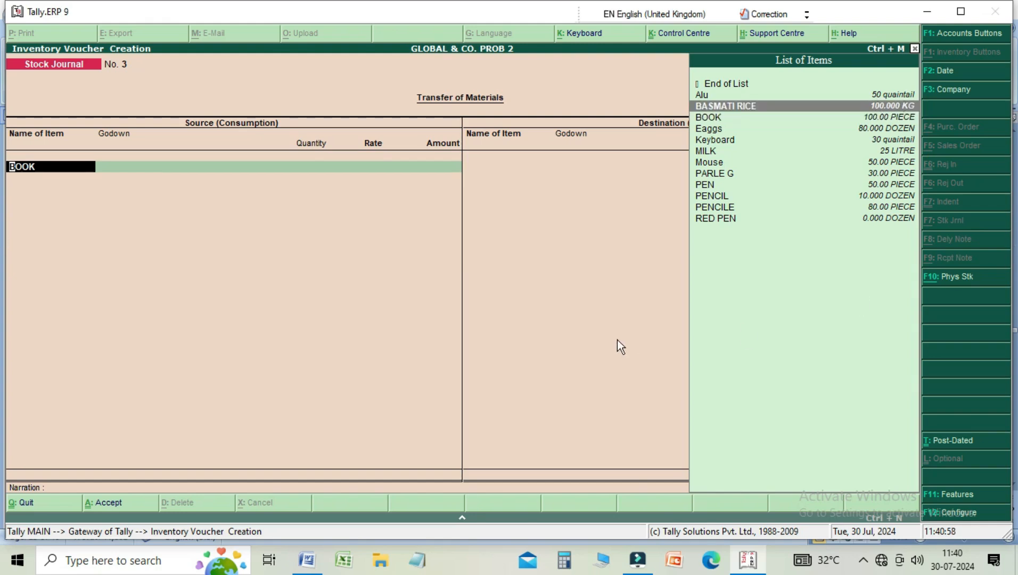
{"action": "key", "text": "Return"}
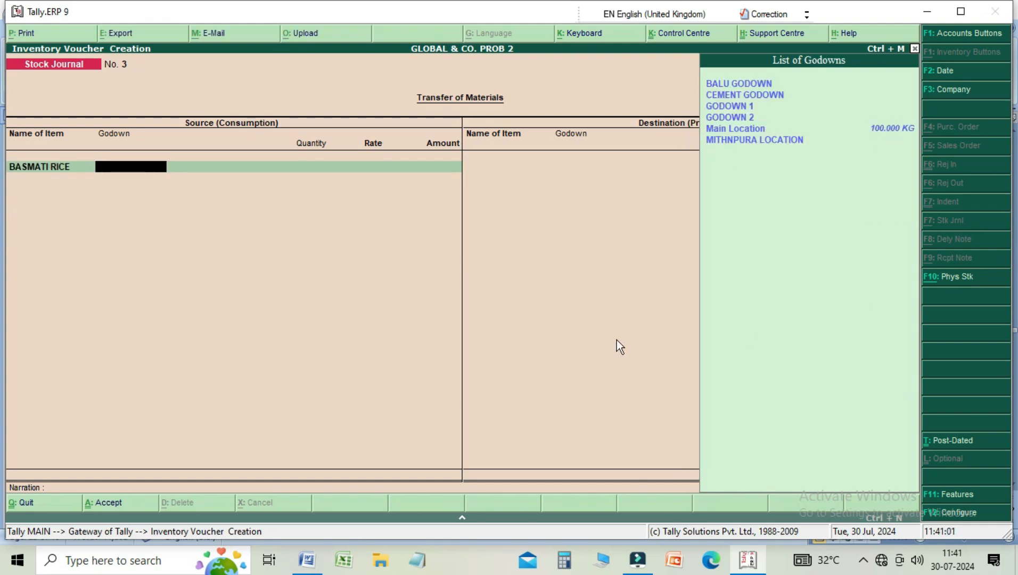
{"action": "key", "text": "Down"}
{"action": "key", "text": "Down"}
{"action": "key", "text": "Down"}
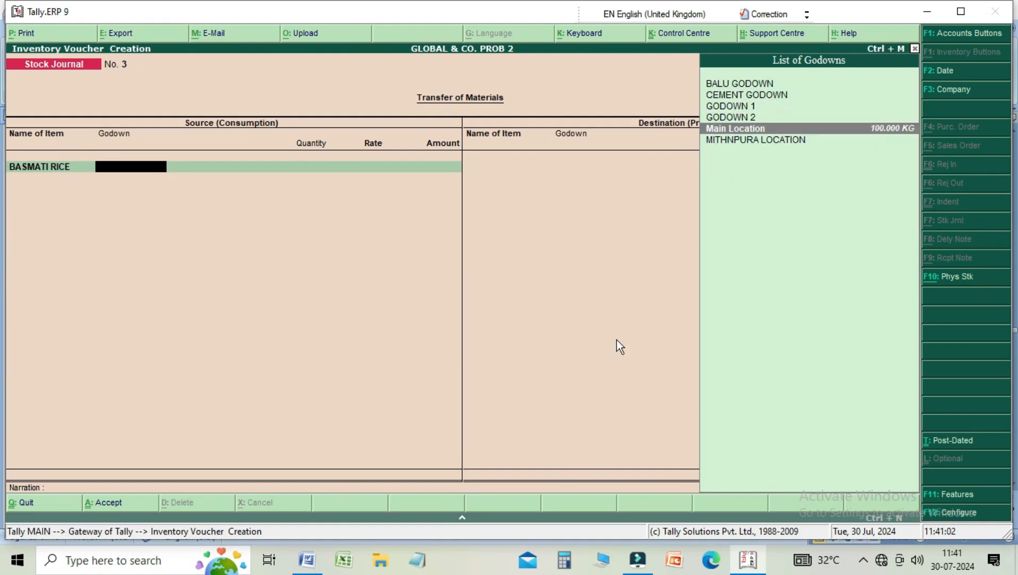
{"action": "key", "text": "Return"}
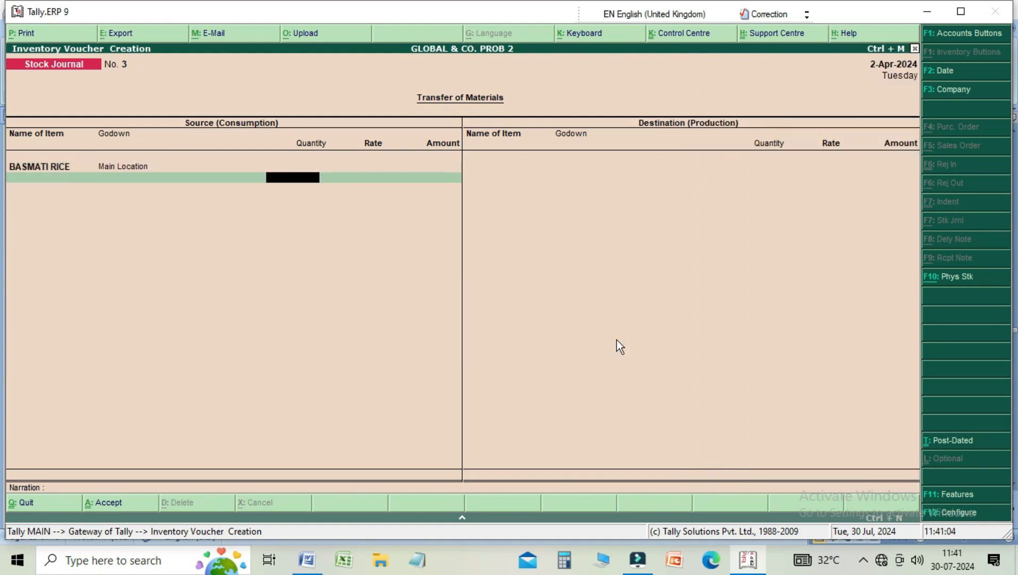
- Set the source quantity of BASMATI RICE to 50 KG and accept the default rate and amount
{"action": "type", "text": "50"}
{"action": "key", "text": "Return"}
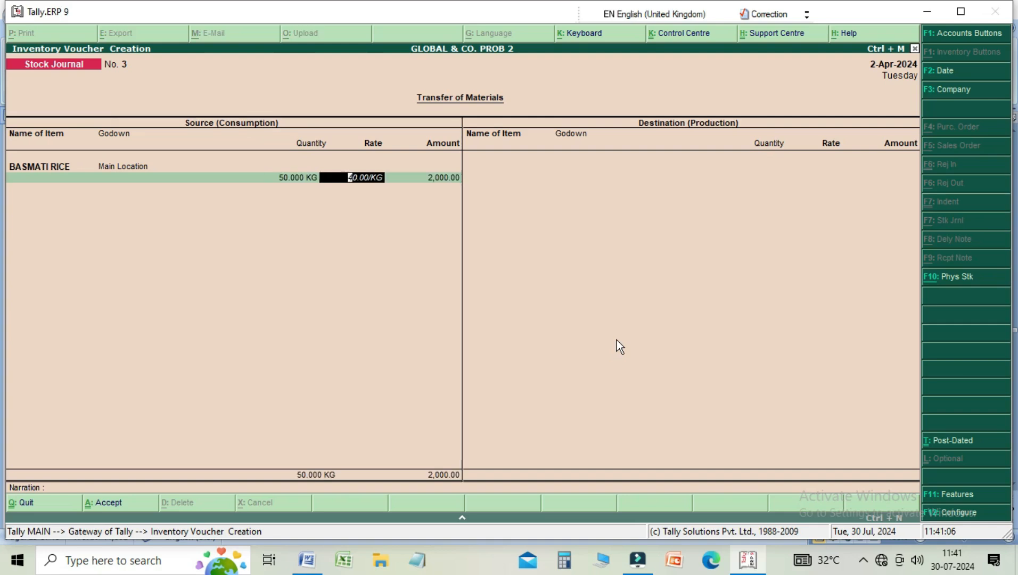
{"action": "key", "text": "Return"}
{"action": "key", "text": "Return"}
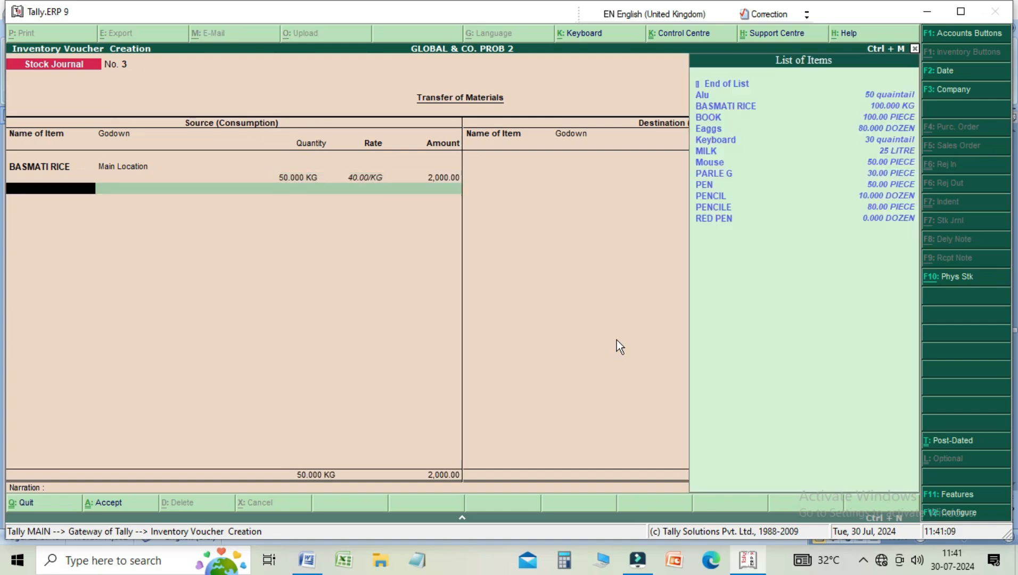
- Add MILK as the second item in the Source (Consumption) part
{"action": "key", "text": "Down"}
{"action": "key", "text": "Down"}
{"action": "key", "text": "Down"}
{"action": "key", "text": "Down"}
{"action": "key", "text": "Down"}
{"action": "key", "text": "Down"}
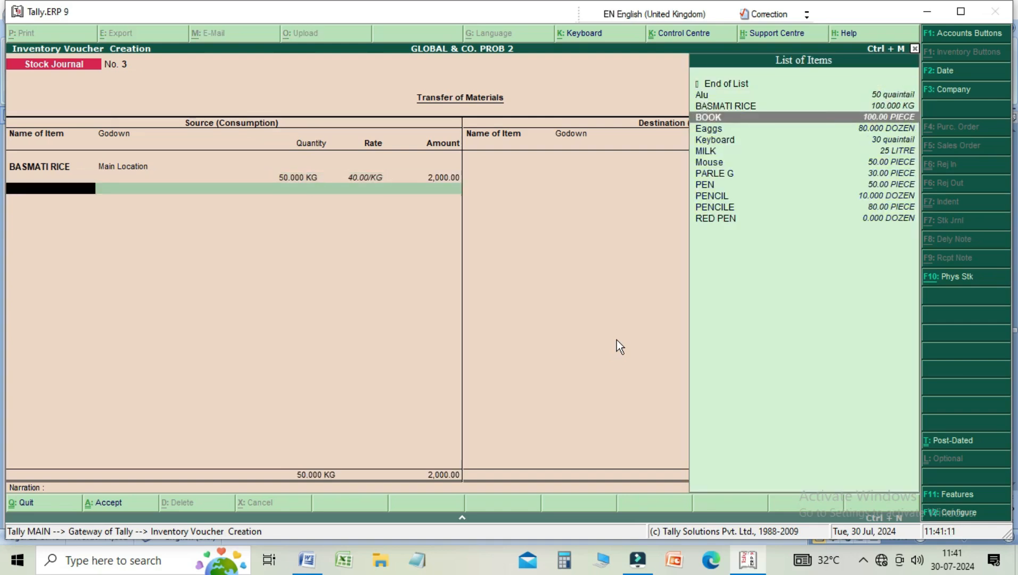
{"action": "key", "text": "Return"}
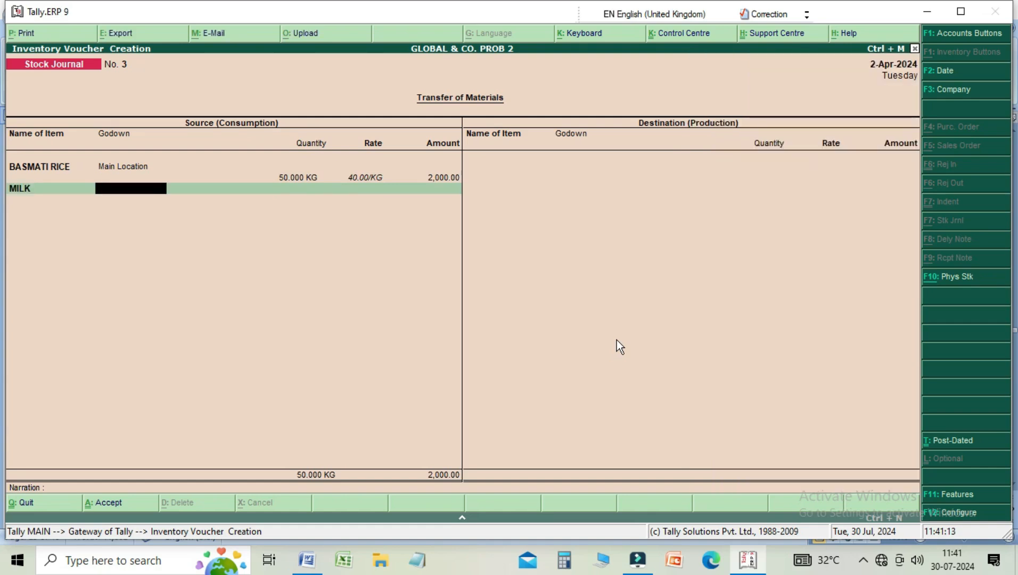
- Select Main Location as the source godown for MILK
{"action": "key", "text": "Down"}
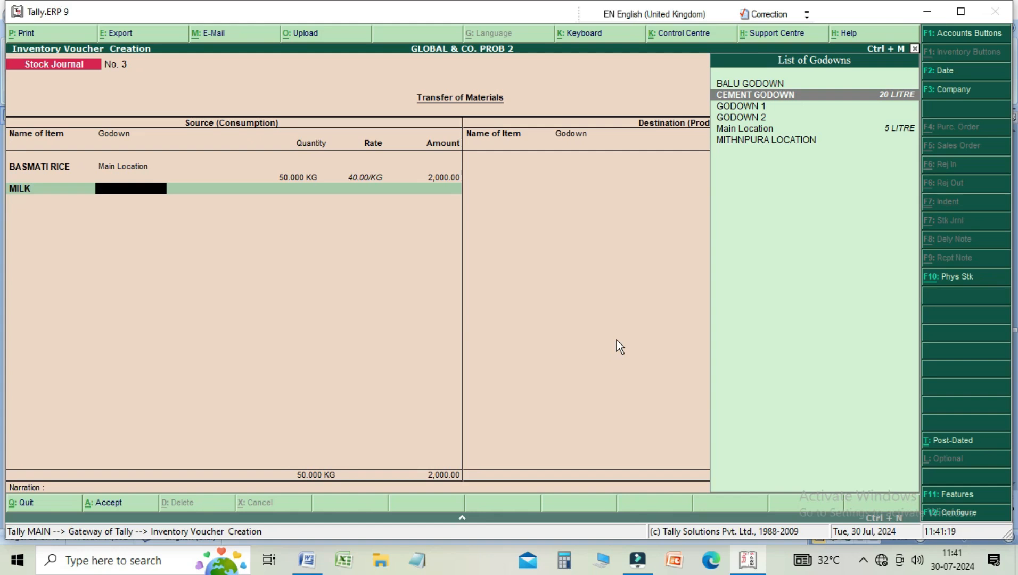
{"action": "key", "text": "Down"}
{"action": "key", "text": "Down"}
{"action": "key", "text": "Down"}
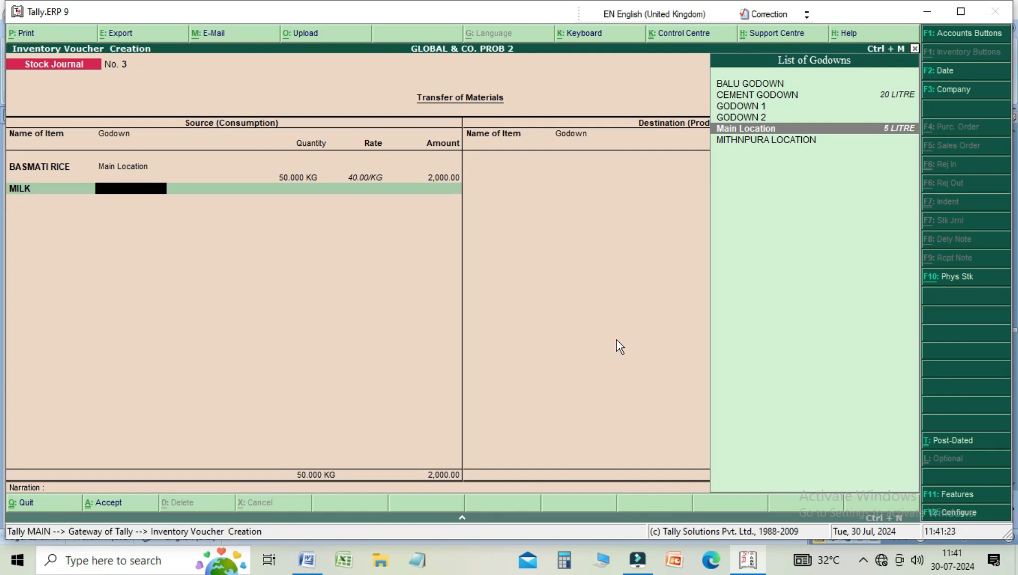
{"action": "key", "text": "Return"}
- Set the source quantity of MILK to 5 litres with the default rate and amount, and finish the source entries
{"action": "type", "text": "5"}
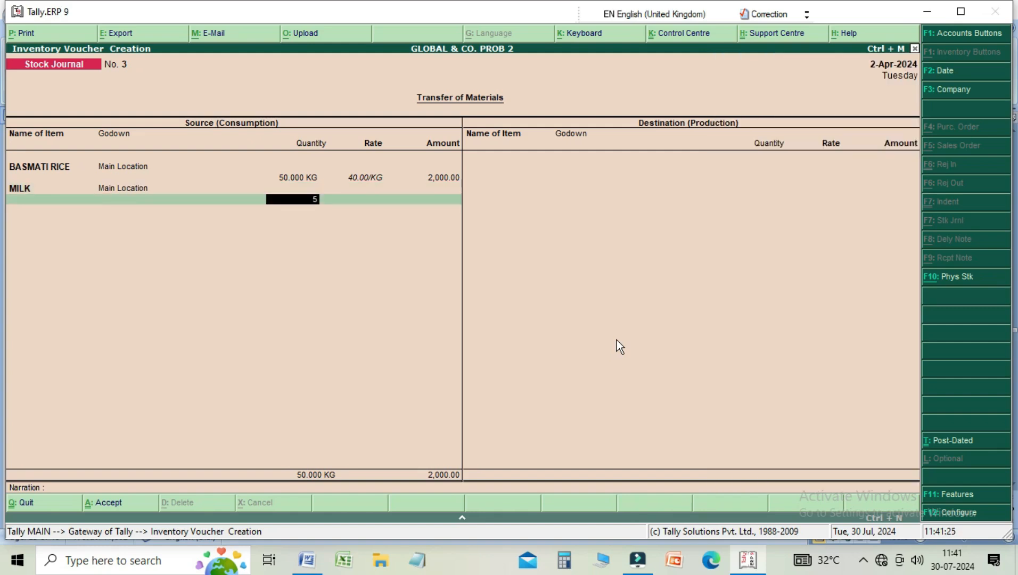
{"action": "key", "text": "Return"}
{"action": "key", "text": "Return"}
{"action": "key", "text": "Return"}
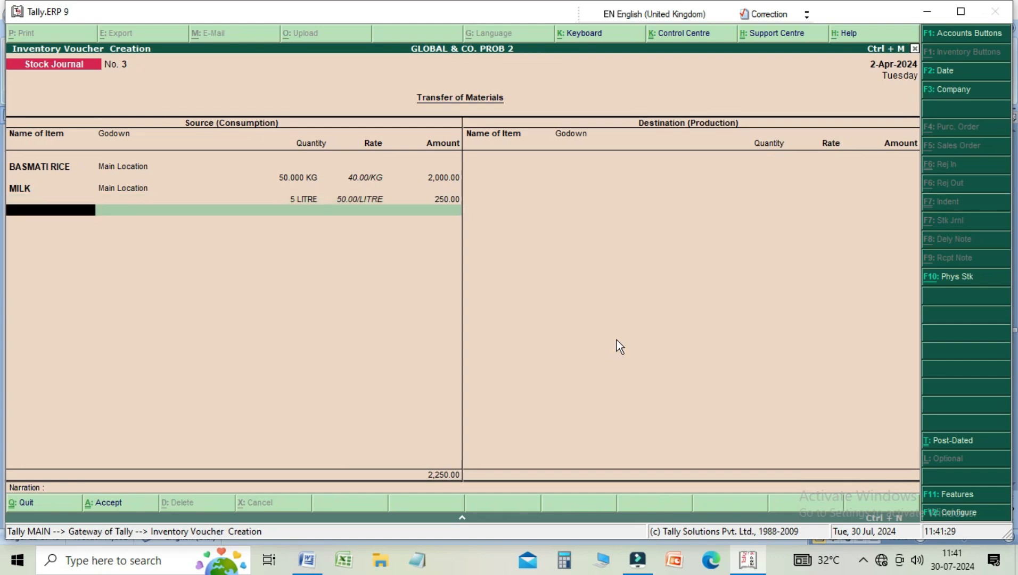
{"action": "key", "text": "Return"}
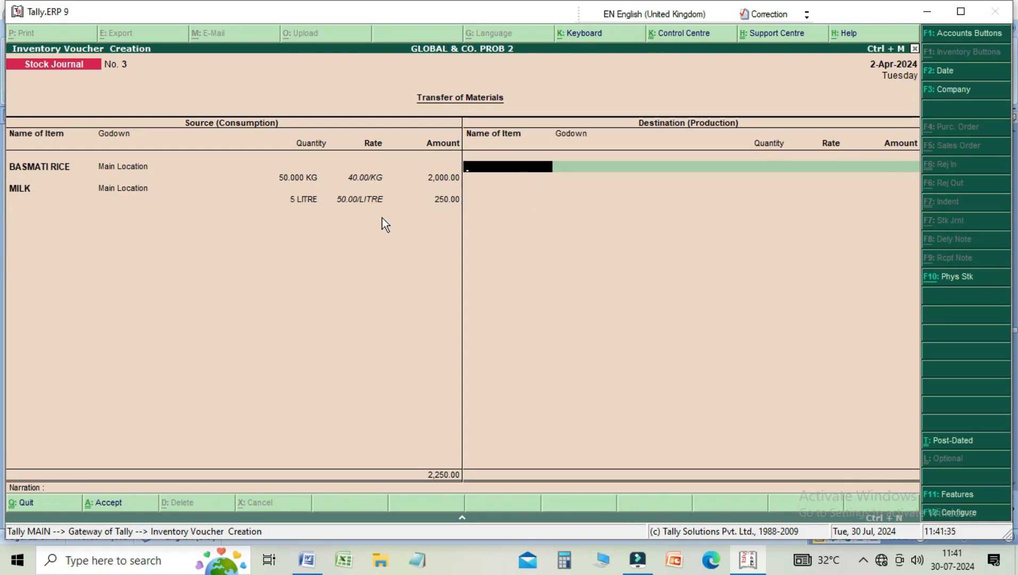
- Choose BASMATI RICE as the first Destination (Production) item and set its godown to BALU GODOWN
{"action": "key", "text": "Down"}
{"action": "key", "text": "Down"}
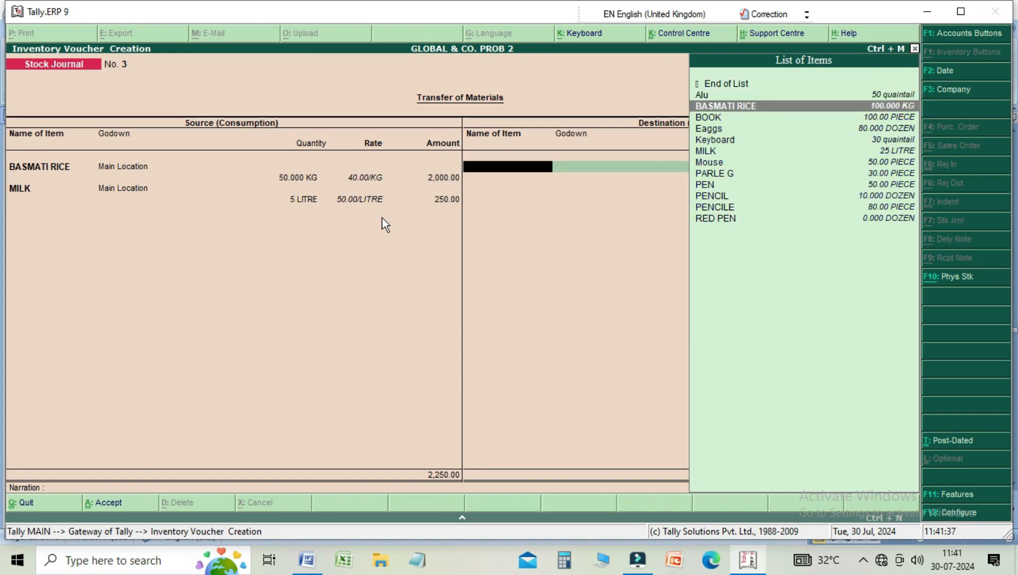
{"action": "key", "text": "Return"}
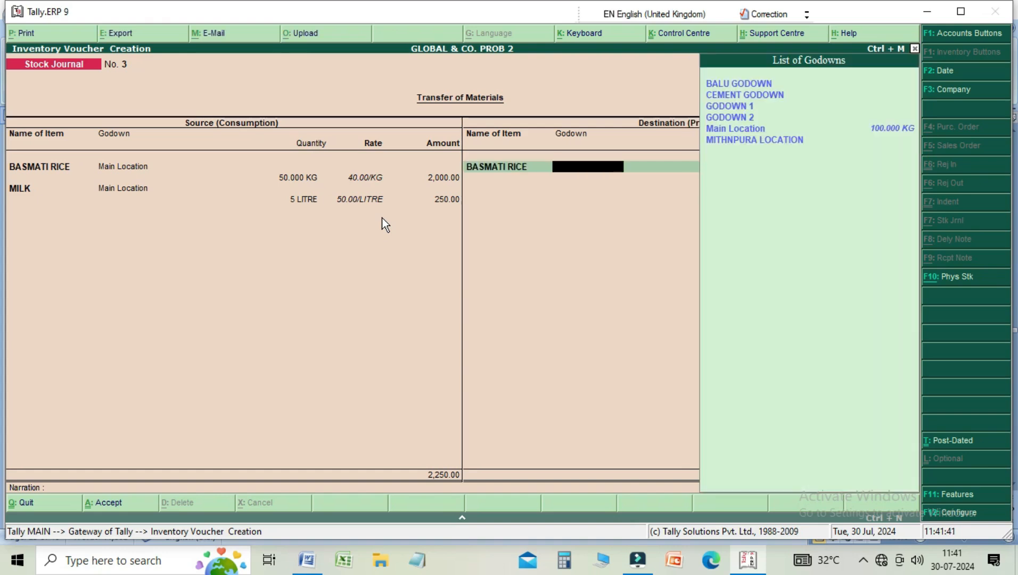
{"action": "key", "text": "Down"}
{"action": "key", "text": "Down"}
{"action": "key", "text": "Down"}
{"action": "key", "text": "Down"}
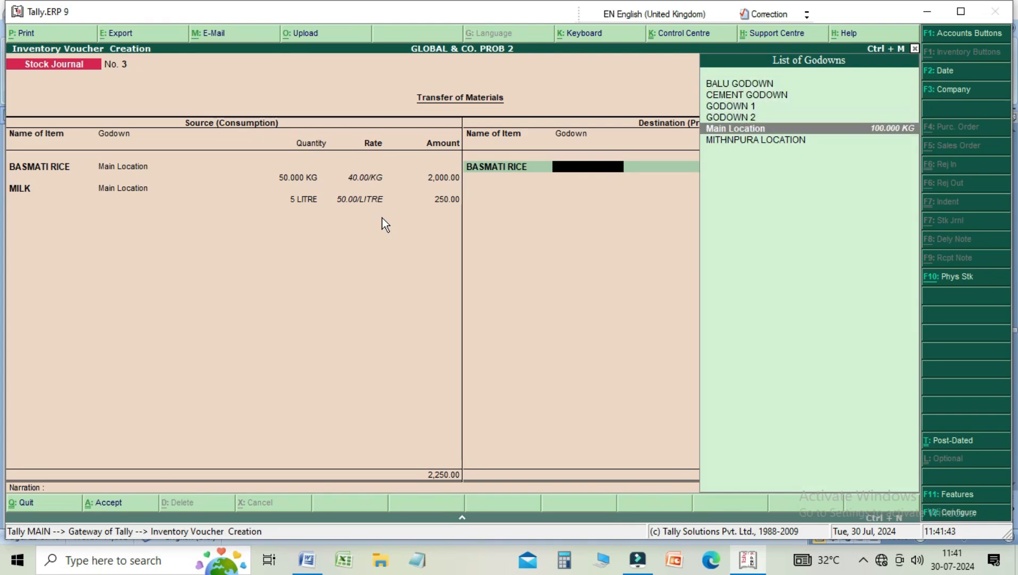
{"action": "key", "text": "Up"}
{"action": "key", "text": "Up"}
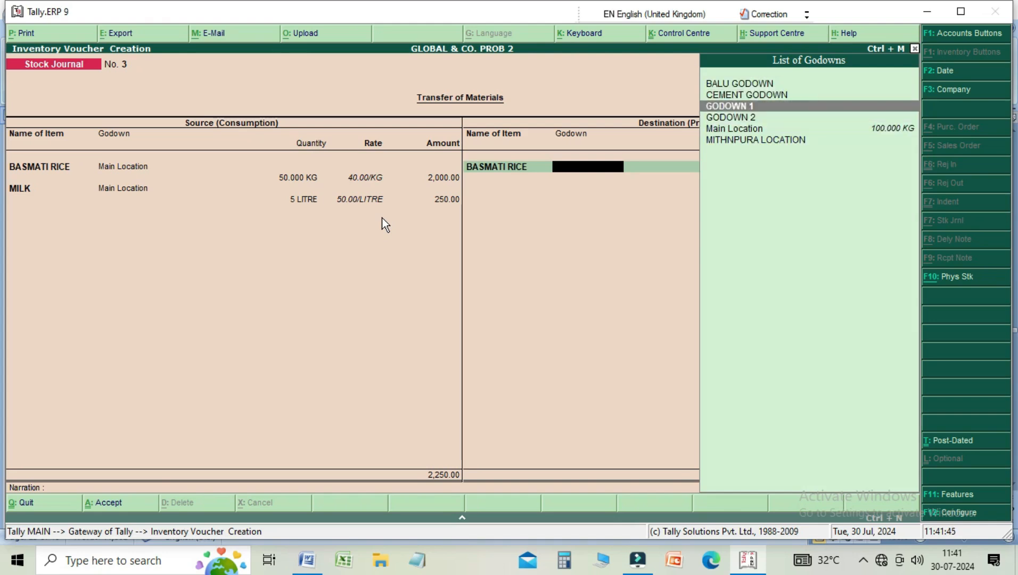
{"action": "key", "text": "Up"}
{"action": "key", "text": "Up"}
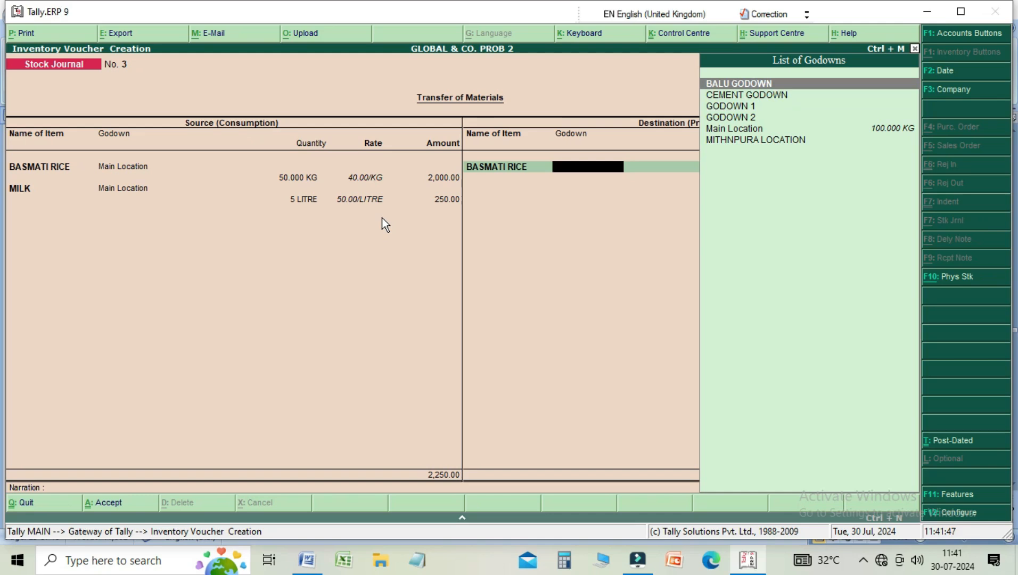
{"action": "key", "text": "Return"}
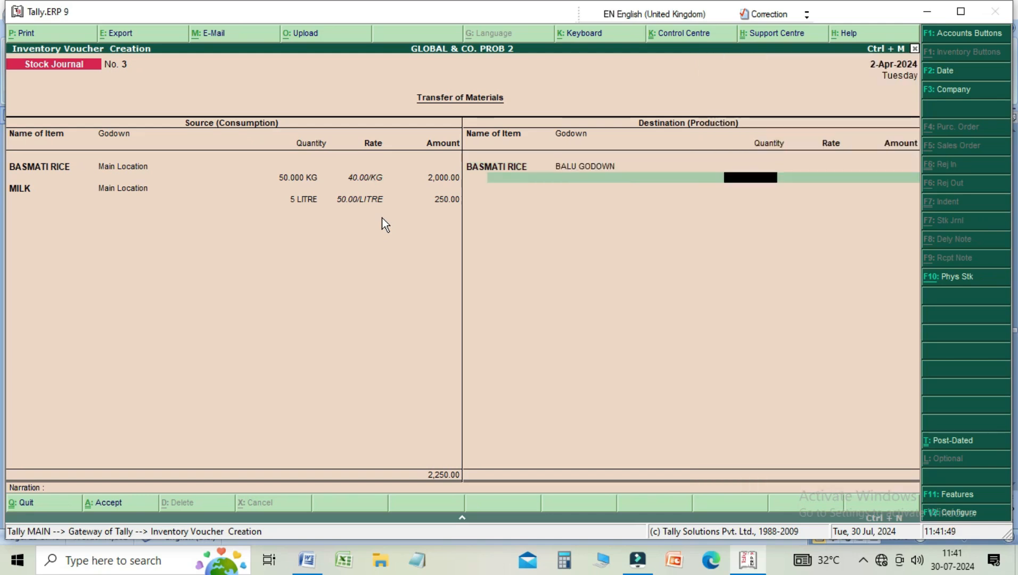
- Set the destination quantity of BASMATI RICE to 50 KG and accept the default rate and amount
{"action": "type", "text": "50"}
{"action": "key", "text": "Return"}
{"action": "key", "text": "Return"}
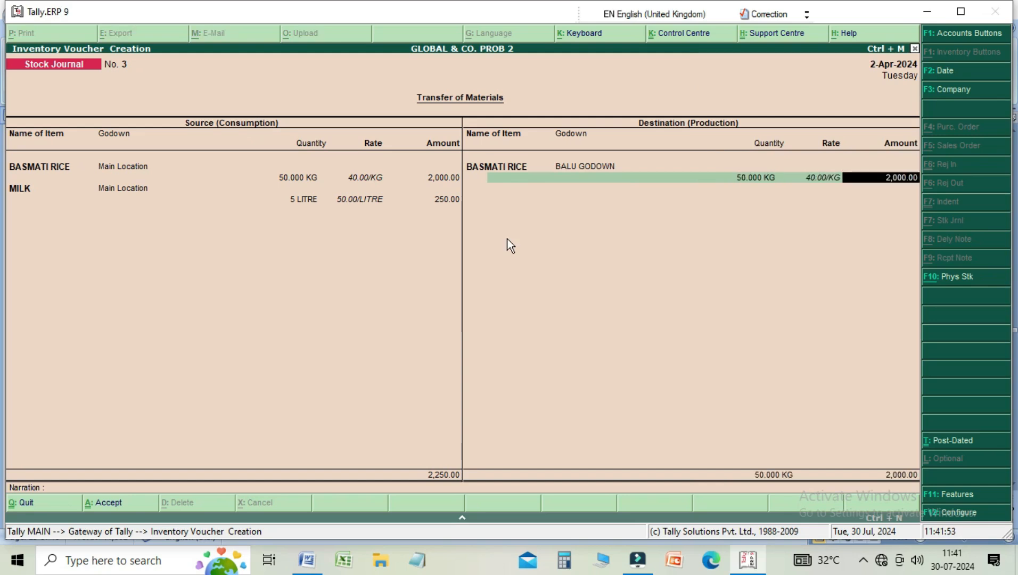
{"action": "key", "text": "Return"}
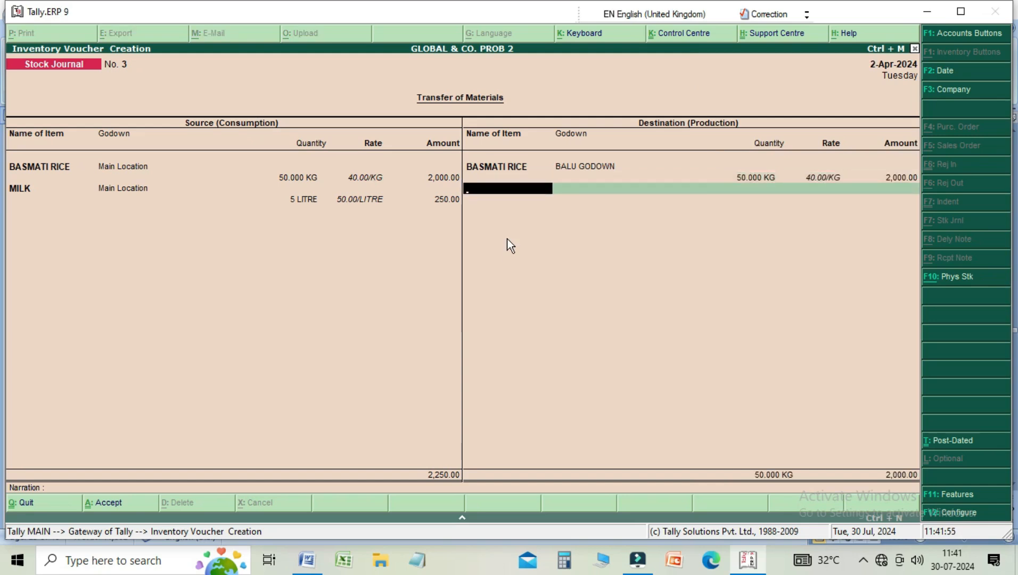
- Choose MILK as the second Destination (Production) item
{"action": "key", "text": "Down"}
{"action": "key", "text": "Down"}
{"action": "key", "text": "Down"}
{"action": "key", "text": "Down"}
{"action": "key", "text": "Down"}
{"action": "key", "text": "Down"}
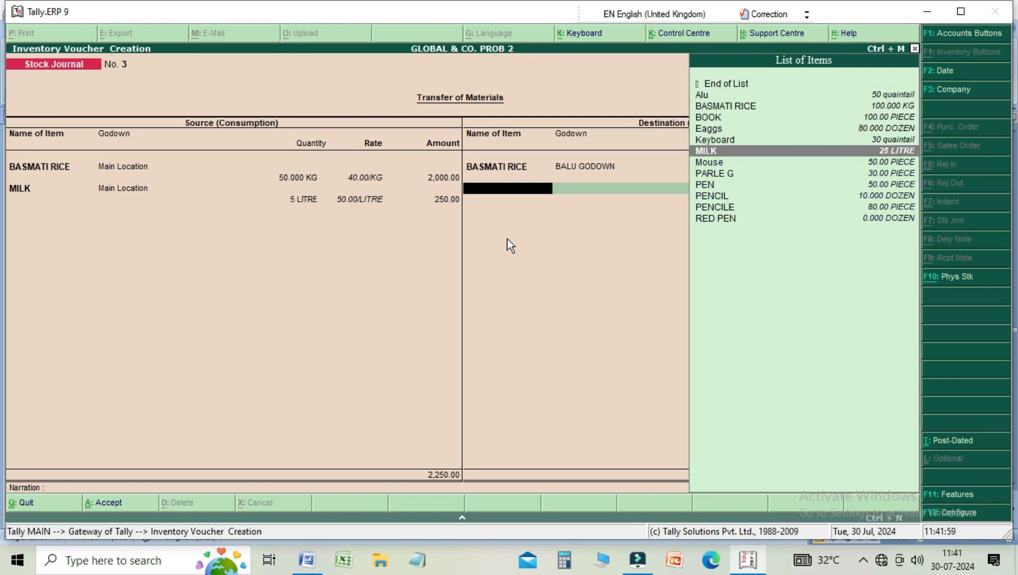
{"action": "key", "text": "Return"}
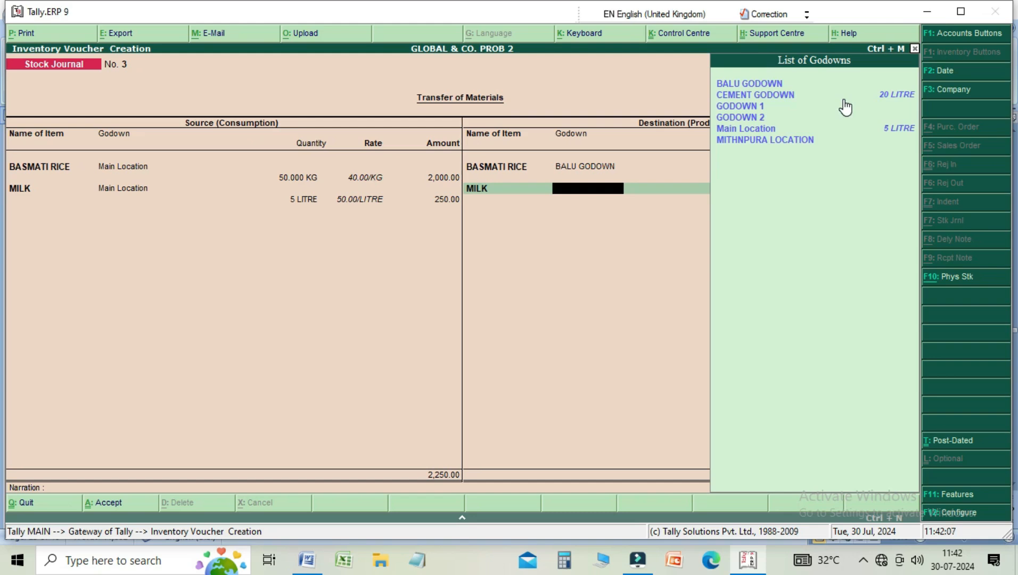
- Set the destination godown of MILK to CEMENT GODOWN
{"action": "key", "text": "Down"}
{"action": "key", "text": "Up"}
{"action": "key", "text": "Up"}
{"action": "key", "text": "Up"}
{"action": "key", "text": "Up"}
{"action": "key", "text": "Return"}
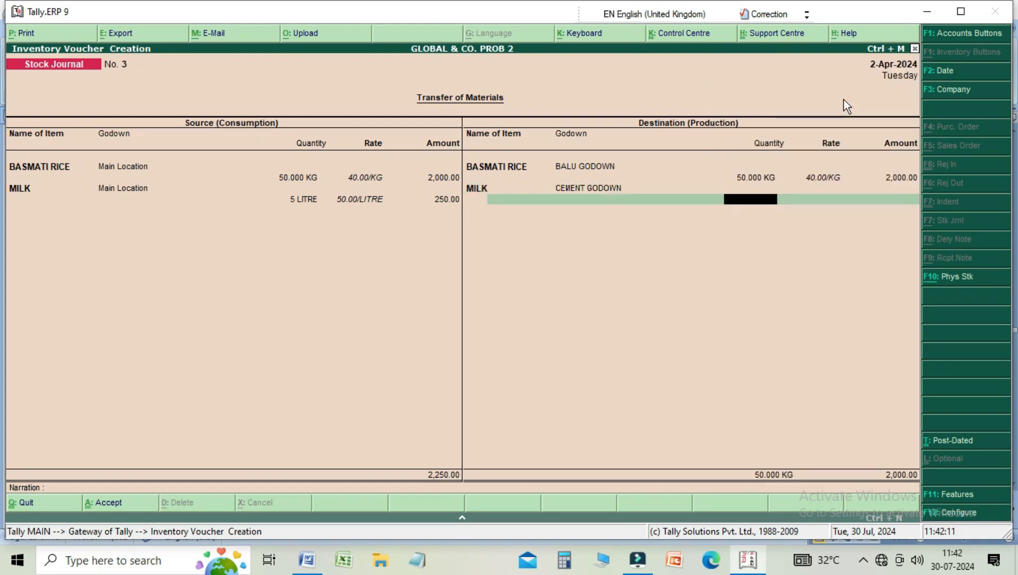
- Set the destination quantity of MILK to 5 litres with the default rate and amount, and save the voucher with a blank narration
{"action": "type", "text": "5"}
{"action": "key", "text": "Return"}
{"action": "key", "text": "Return"}
{"action": "key", "text": "Return"}
{"action": "key", "text": "Return"}
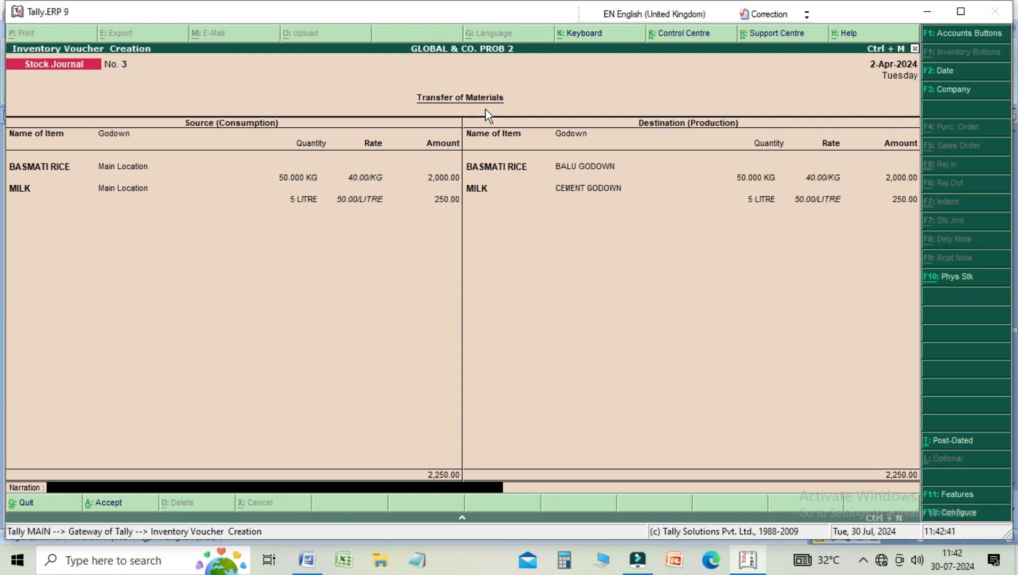
{"action": "key", "text": "Return"}
{"action": "key", "text": "Return"}
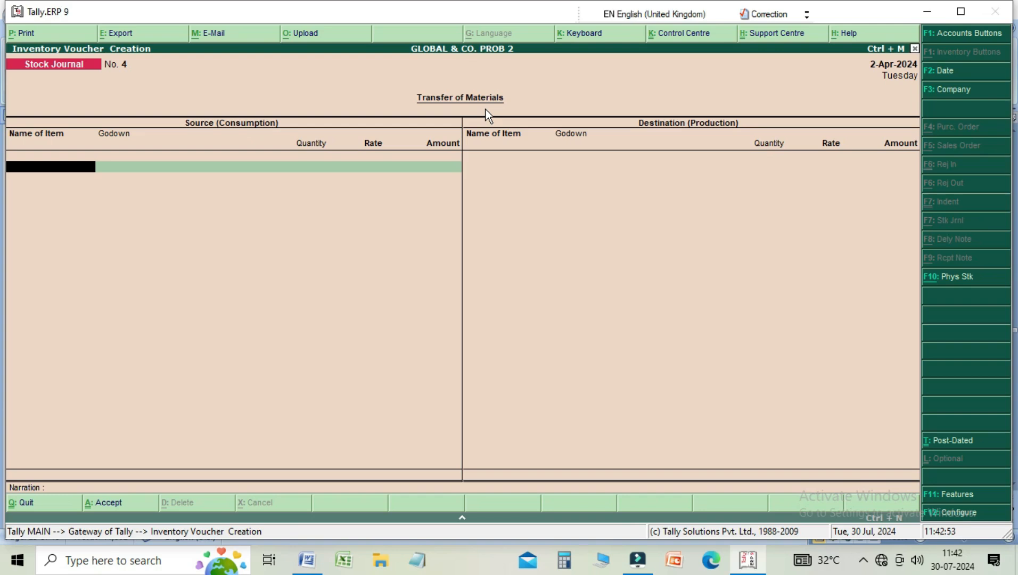
- Choose MILK as a source item in the new Stock Journal voucher to check its stock per godown, and quit without saving
{"action": "key", "text": "space"}
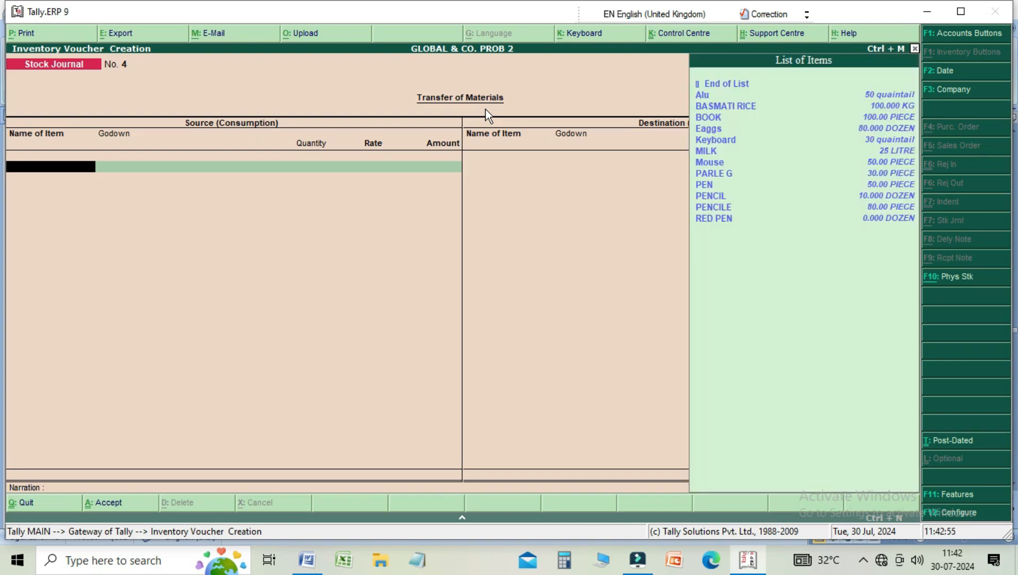
{"action": "key", "text": "Down"}
{"action": "key", "text": "Down"}
{"action": "key", "text": "Down"}
{"action": "key", "text": "Down"}
{"action": "key", "text": "Down"}
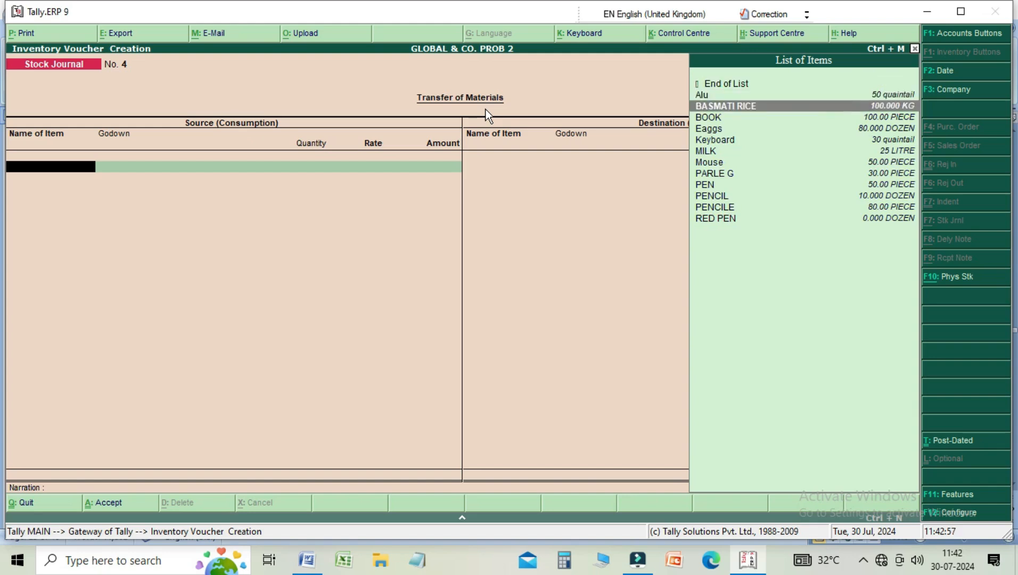
{"action": "key", "text": "Down"}
{"action": "key", "text": "Return"}
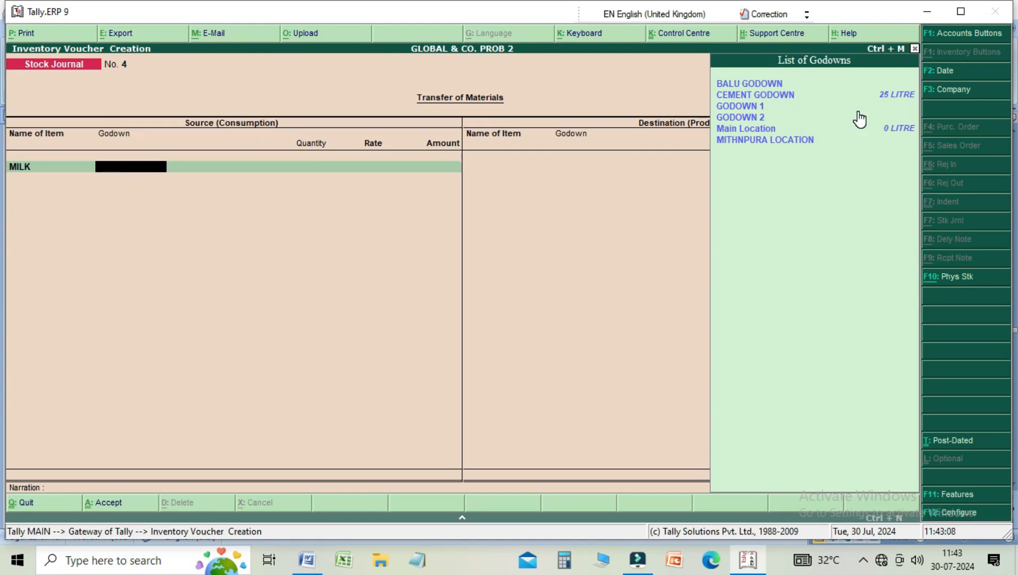
{"action": "key", "text": "Escape"}
{"action": "key", "text": "y"}
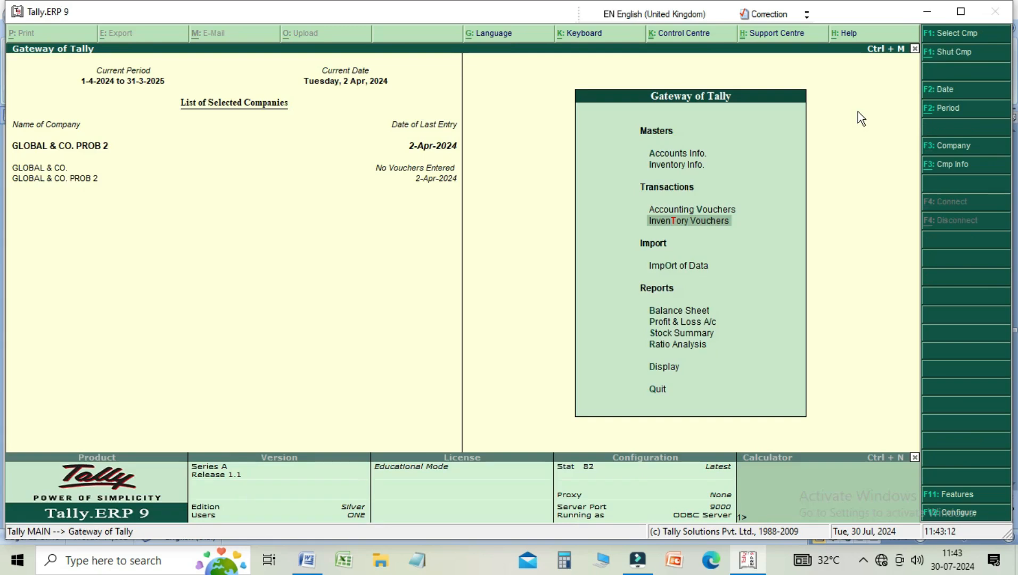
- Open the Godown Summary from the Statements of Inventory for the Primary godown
{"action": "key", "text": "Down"}
{"action": "key", "text": "Down"}
{"action": "key", "text": "Down"}
{"action": "key", "text": "Down"}
{"action": "key", "text": "Down"}
{"action": "key", "text": "Down"}
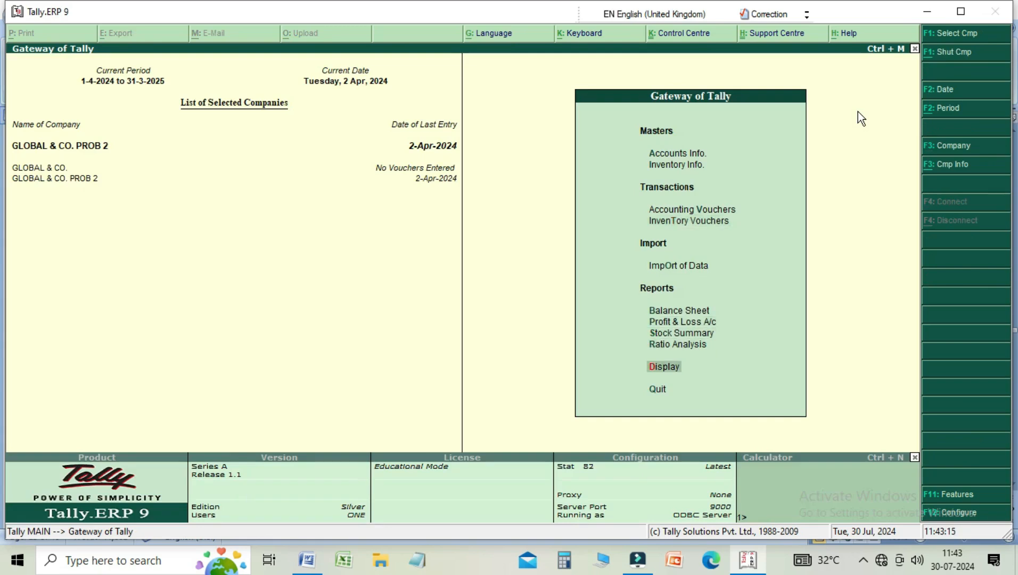
{"action": "key", "text": "Return"}
{"action": "key", "text": "Down"}
{"action": "key", "text": "Down"}
{"action": "key", "text": "Down"}
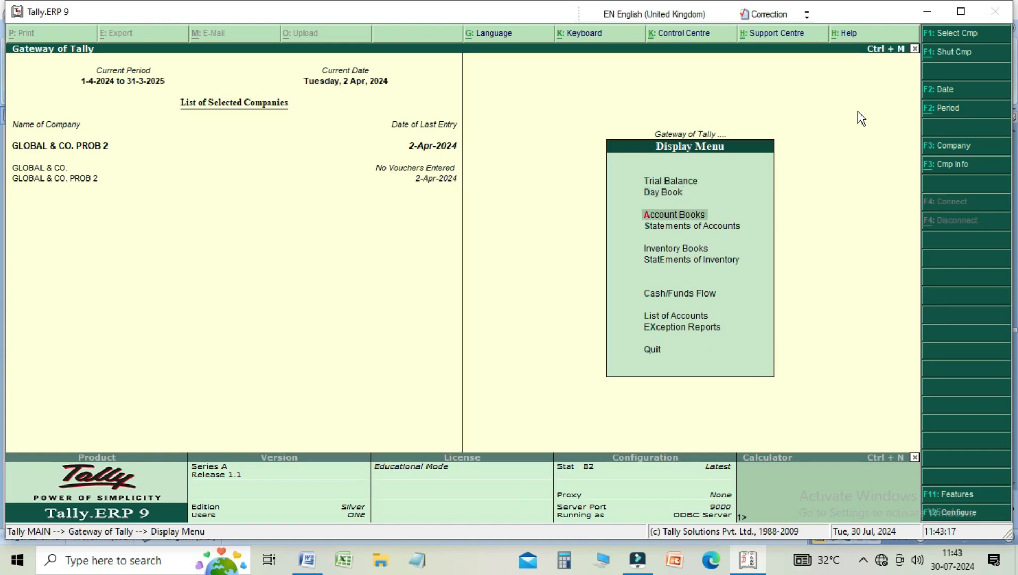
{"action": "key", "text": "Down"}
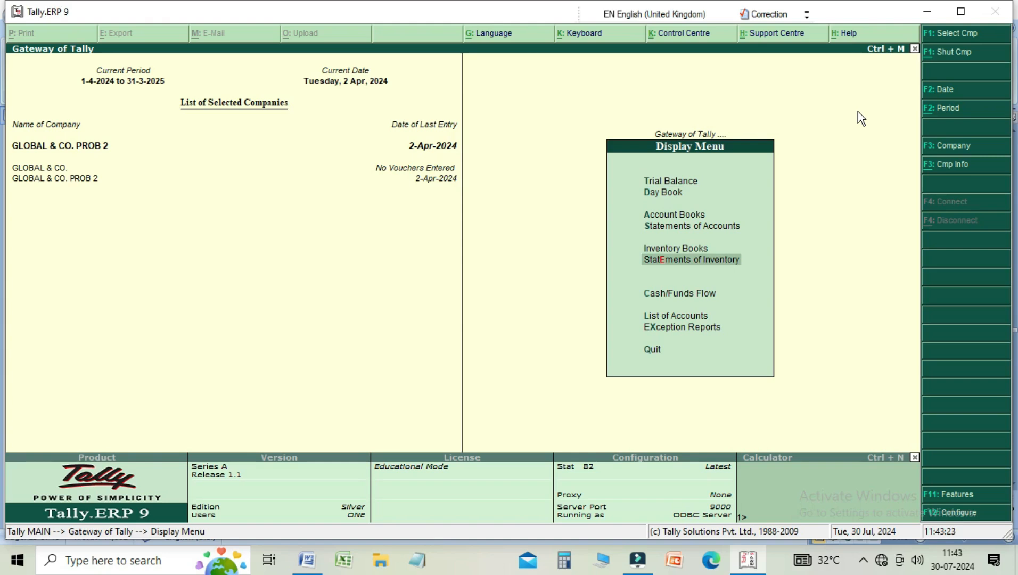
{"action": "key", "text": "Return"}
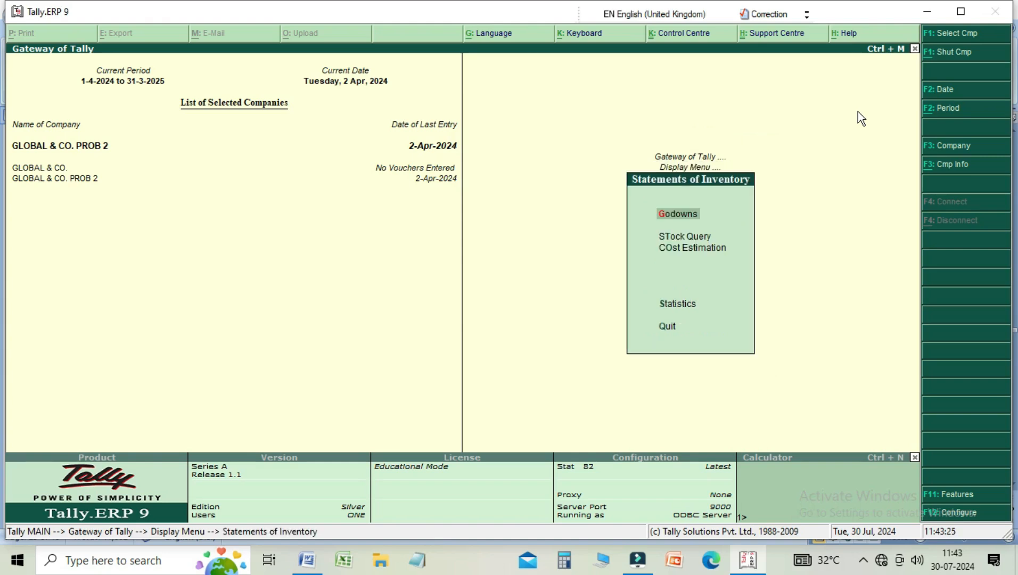
{"action": "key", "text": "Return"}
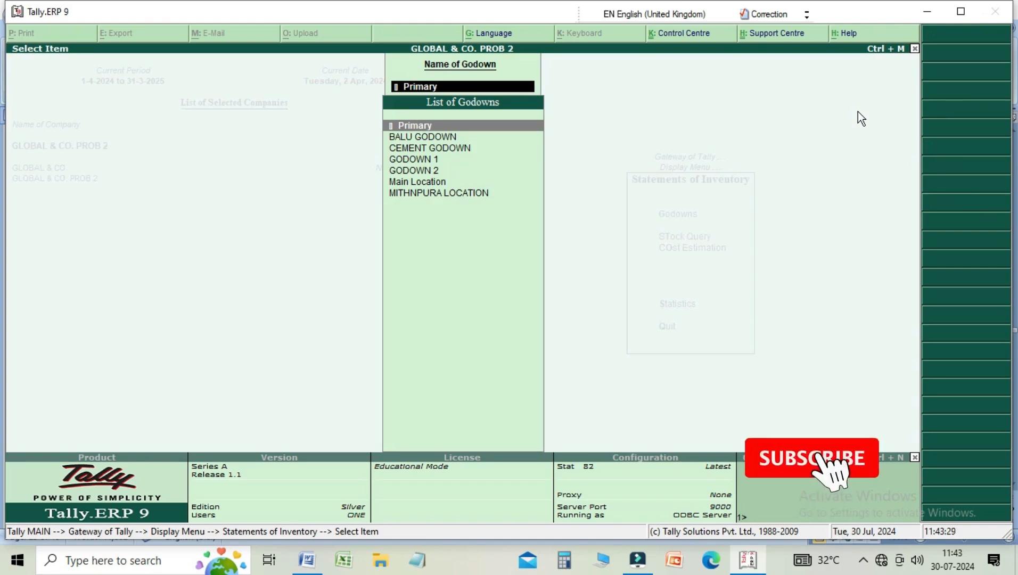
{"action": "key", "text": "Return"}
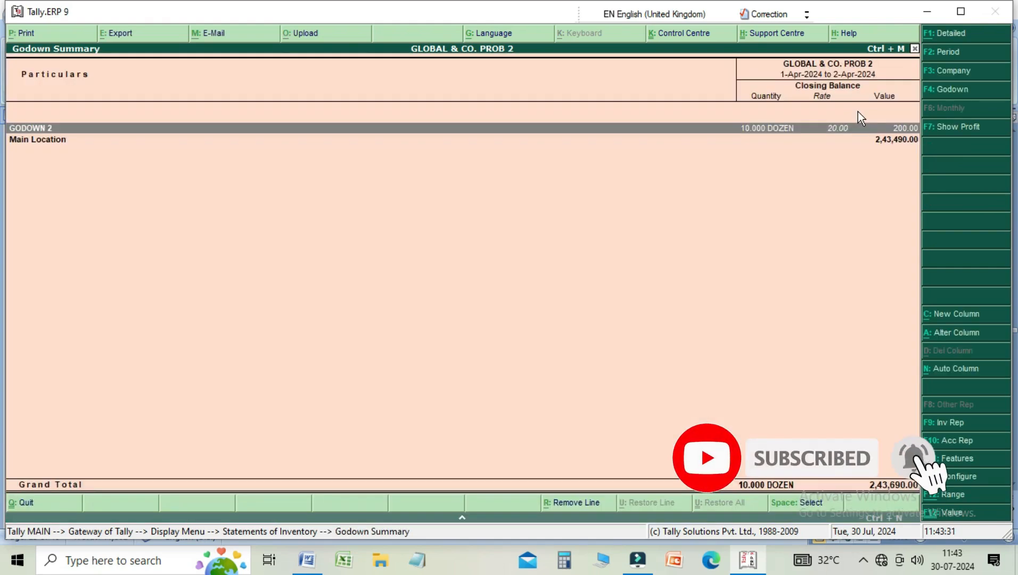
- Examine the closing stock held in Main Location and return to the overall Godown Summary
{"action": "key", "text": "Down"}
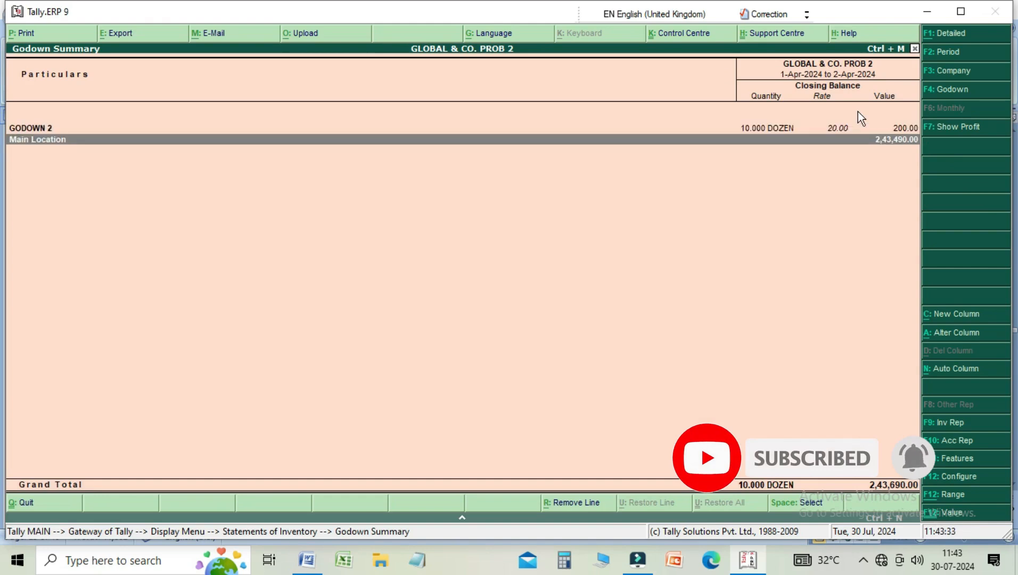
{"action": "key", "text": "Return"}
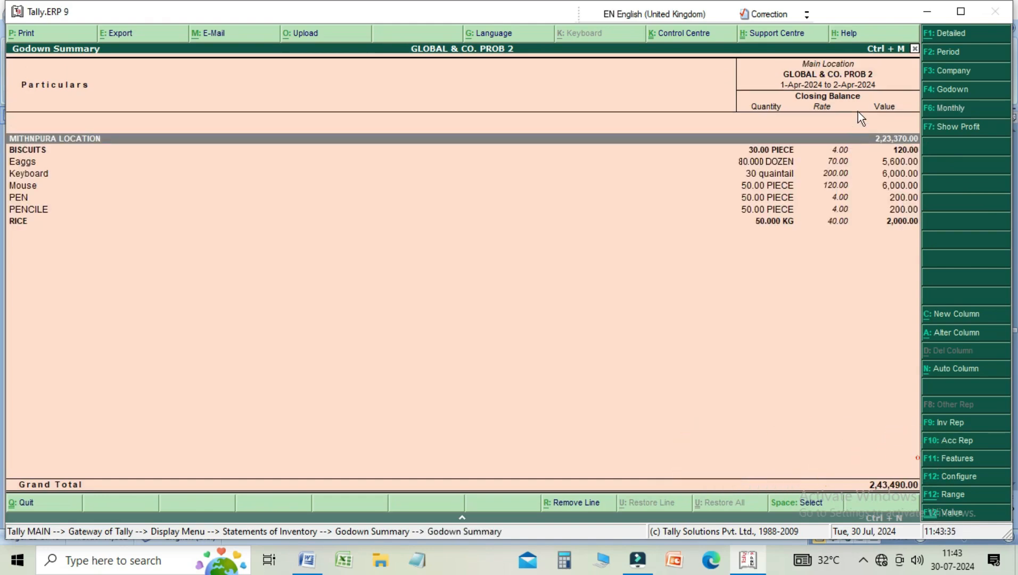
{"action": "key", "text": "Down"}
{"action": "key", "text": "Down"}
{"action": "key", "text": "Down"}
{"action": "key", "text": "Down"}
{"action": "key", "text": "Down"}
{"action": "key", "text": "Down"}
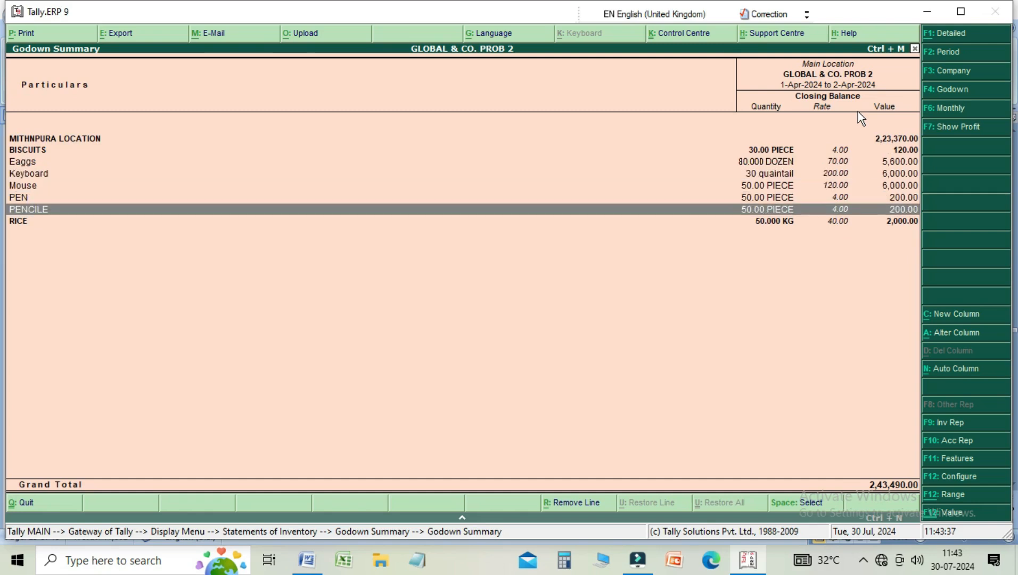
{"action": "key", "text": "Up"}
{"action": "key", "text": "Up"}
{"action": "key", "text": "Up"}
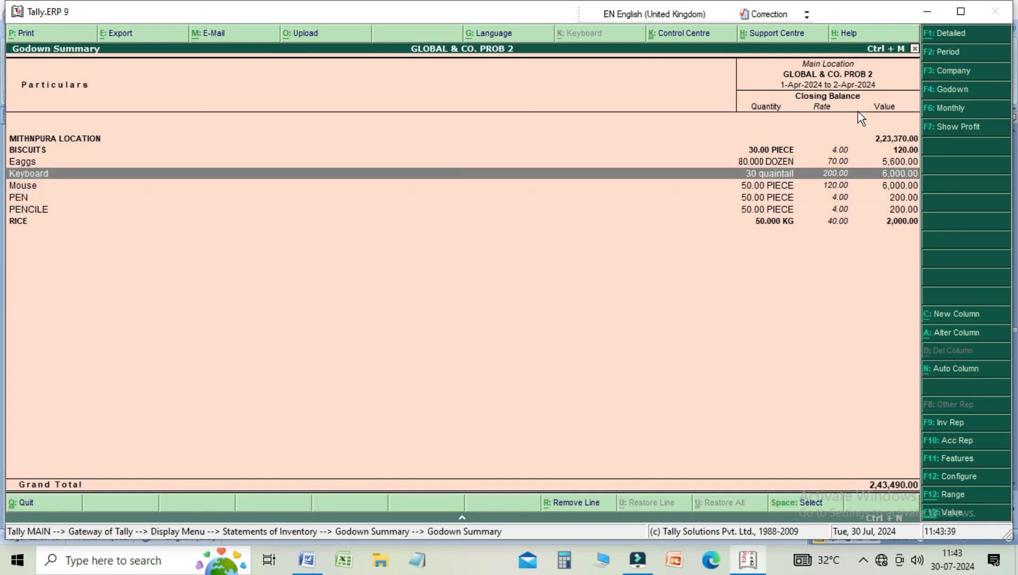
{"action": "key", "text": "Escape"}
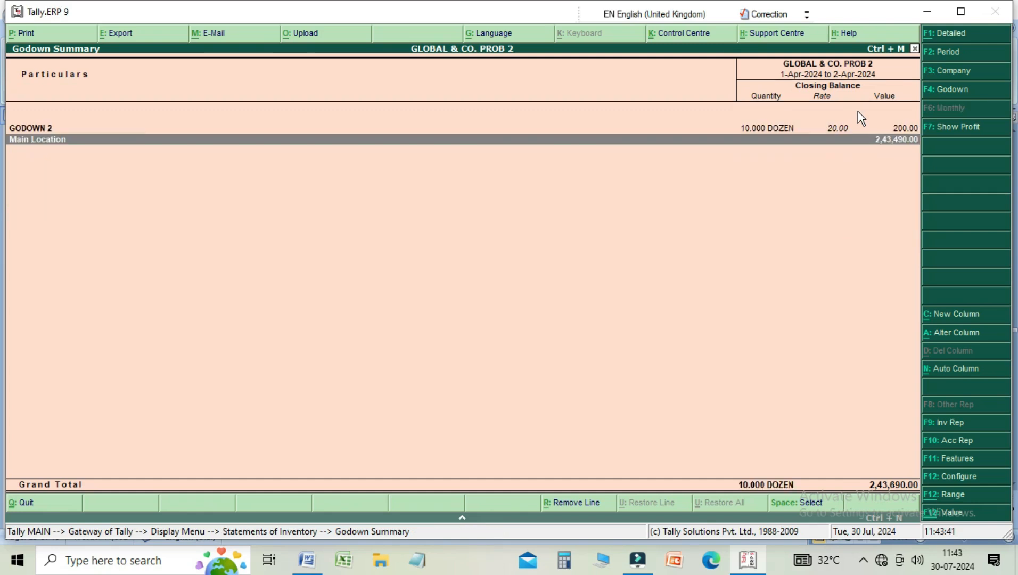
- Examine the PENCIL stock held in GODOWN 2 and return to the godown selection
{"action": "key", "text": "Up"}
{"action": "key", "text": "Return"}
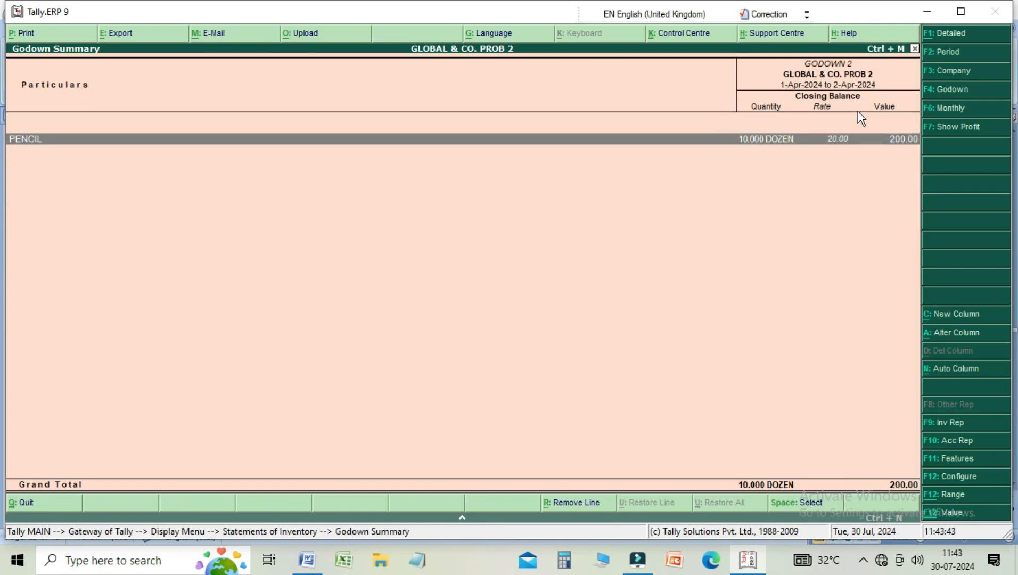
{"action": "key", "text": "Return"}
{"action": "key", "text": "Escape"}
{"action": "key", "text": "Escape"}
{"action": "key", "text": "Escape"}
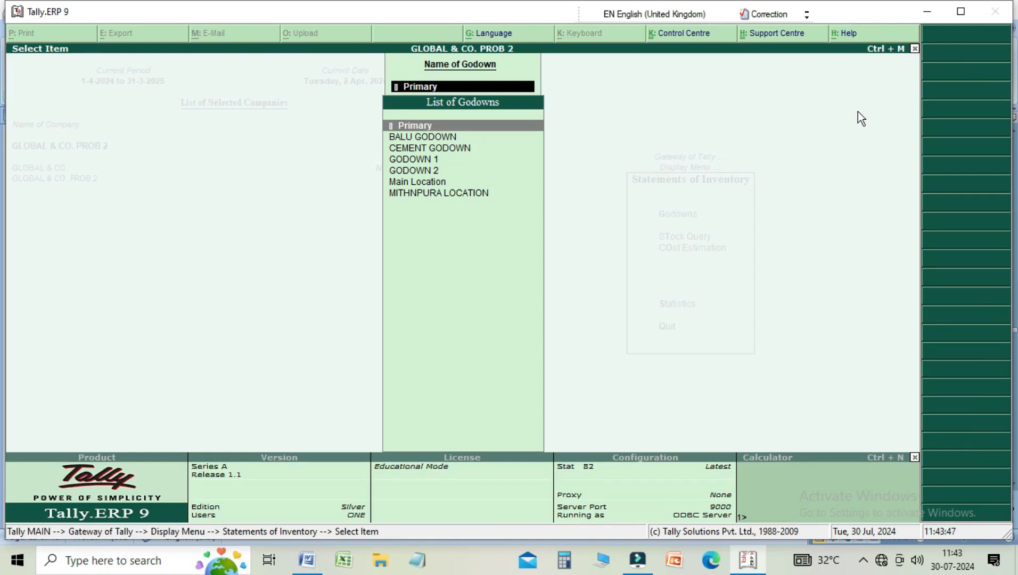
- View the Godown Summary for Main Location and return to the godown selection
{"action": "key", "text": "Down"}
{"action": "key", "text": "Down"}
{"action": "key", "text": "Down"}
{"action": "key", "text": "Down"}
{"action": "key", "text": "Down"}
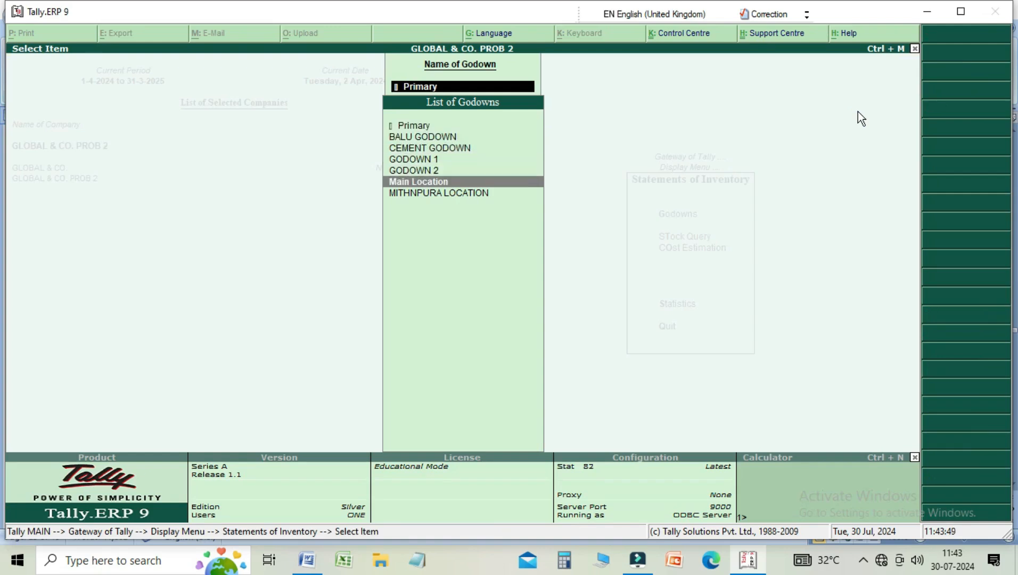
{"action": "key", "text": "Return"}
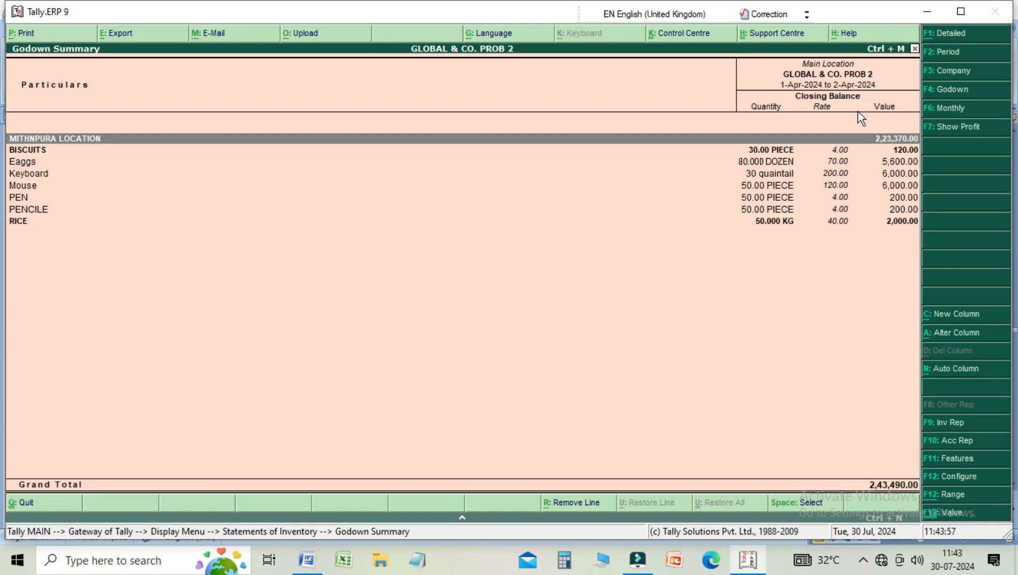
{"action": "key", "text": "Escape"}
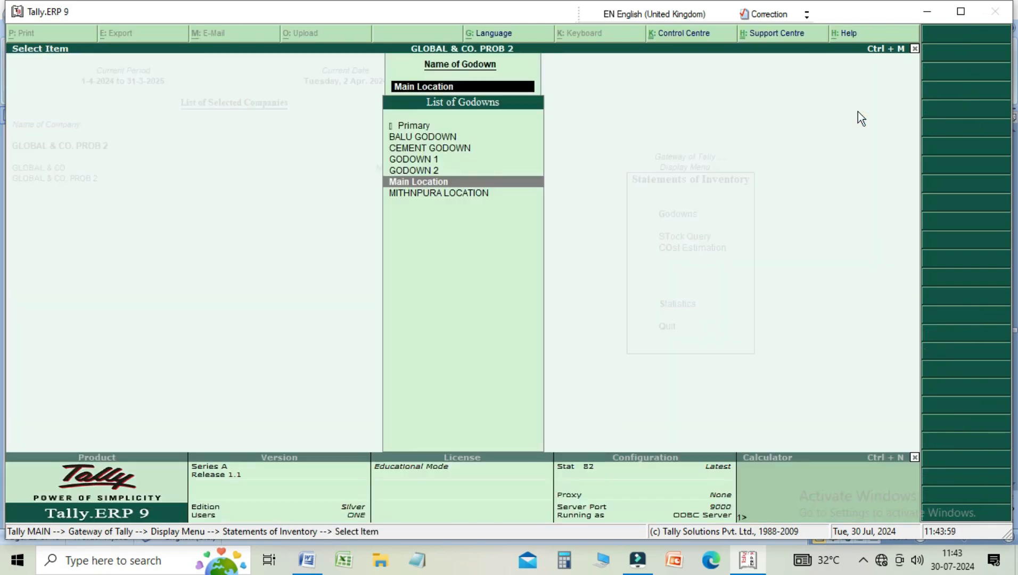
- Open the Godown Summary for BALU GODOWN
{"action": "key", "text": "s"}
{"action": "key", "text": "Up"}
{"action": "key", "text": "Up"}
{"action": "key", "text": "Up"}
{"action": "key", "text": "Up"}
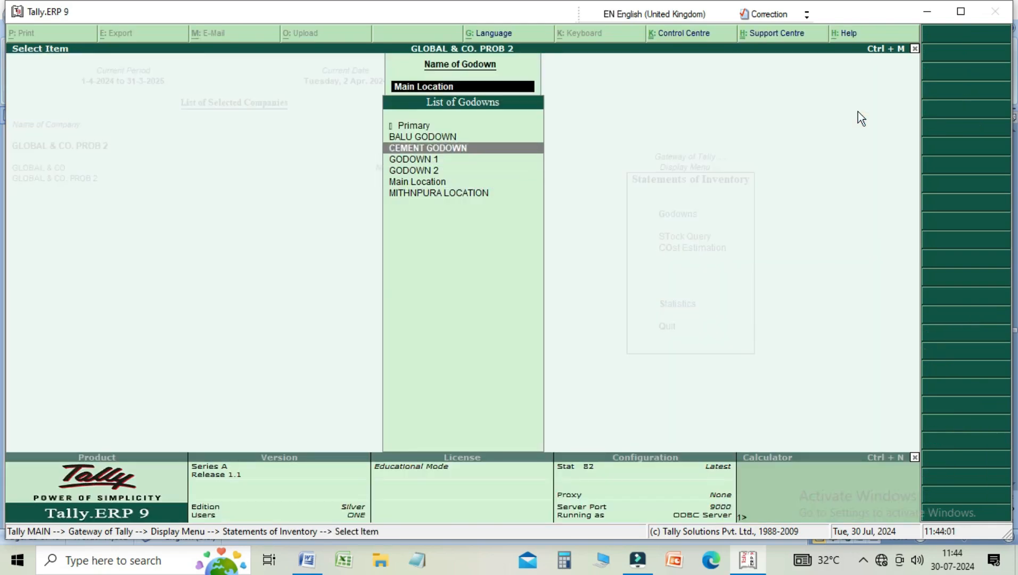
{"action": "key", "text": "Return"}
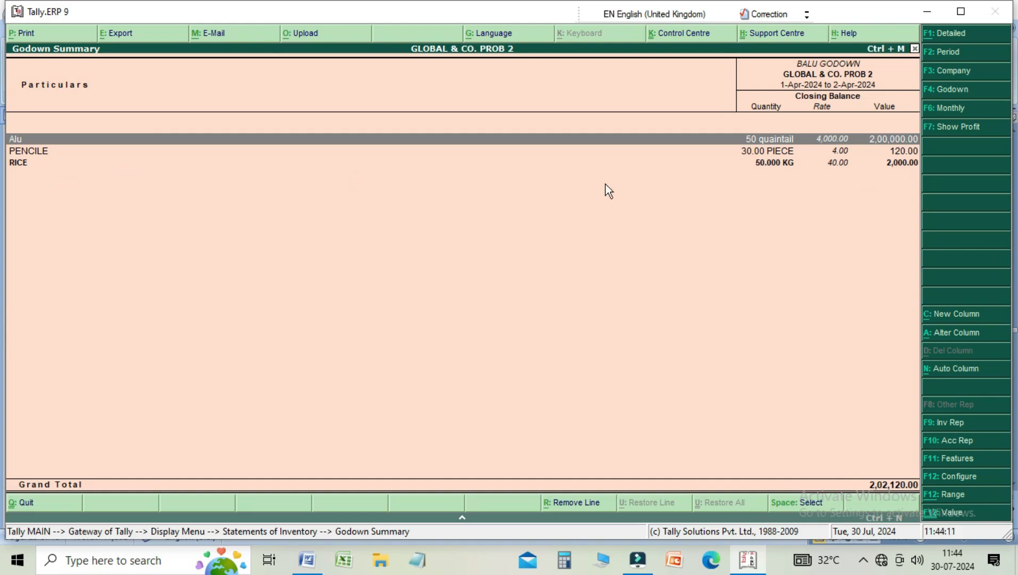
- Drill down from RICE to the April BASMATI RICE entries, review the Stock Journal voucher behind them, and return to the godown selection
{"action": "key", "text": "Down"}
{"action": "key", "text": "Down"}
{"action": "key", "text": "Return"}
{"action": "key", "text": "Return"}
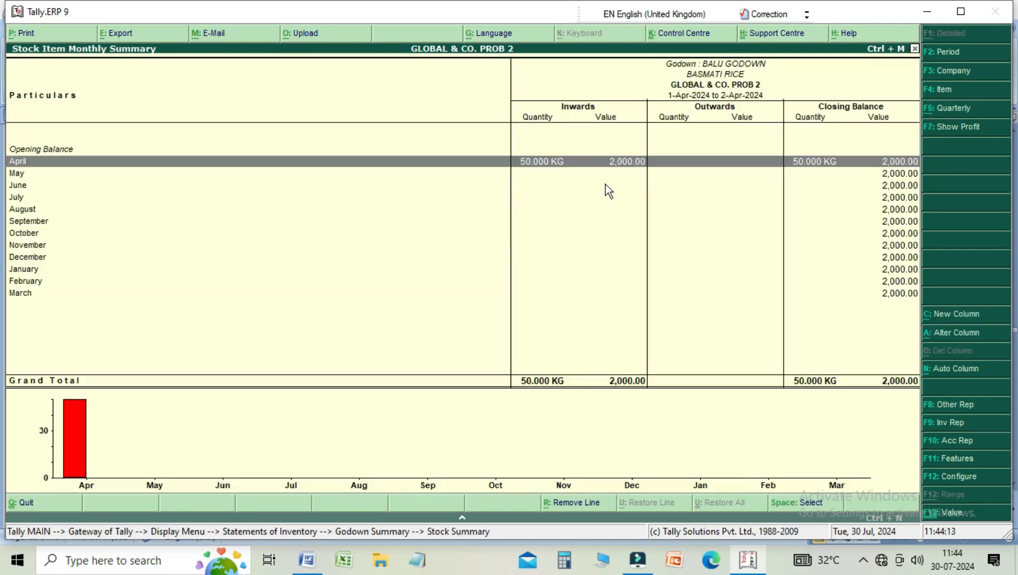
{"action": "key", "text": "Return"}
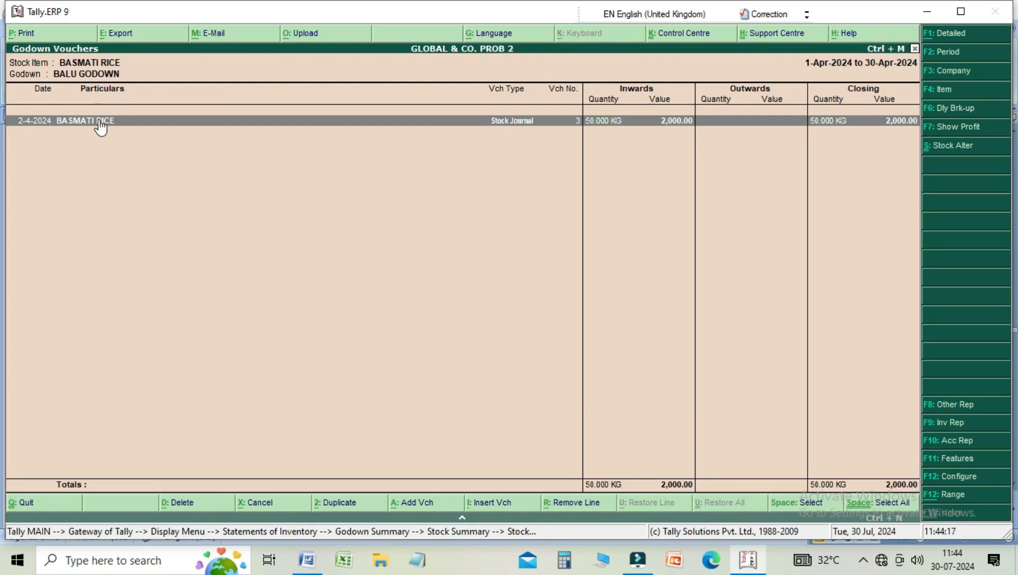
{"action": "left_click", "coordinate": [540, 132]}
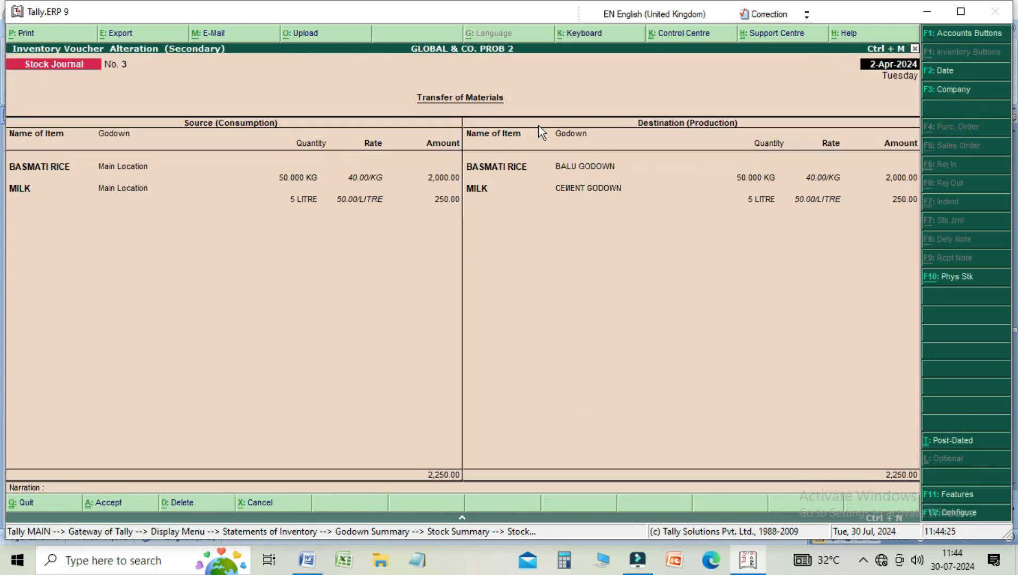
{"action": "key", "text": "Escape"}
{"action": "key", "text": "Return"}
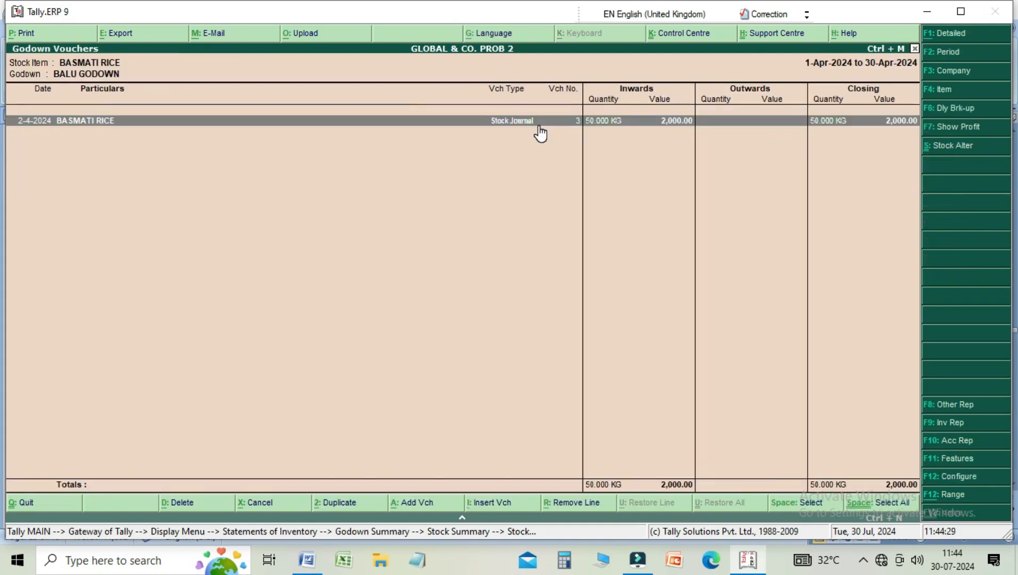
{"action": "key", "text": "Escape"}
{"action": "key", "text": "Escape"}
{"action": "key", "text": "Escape"}
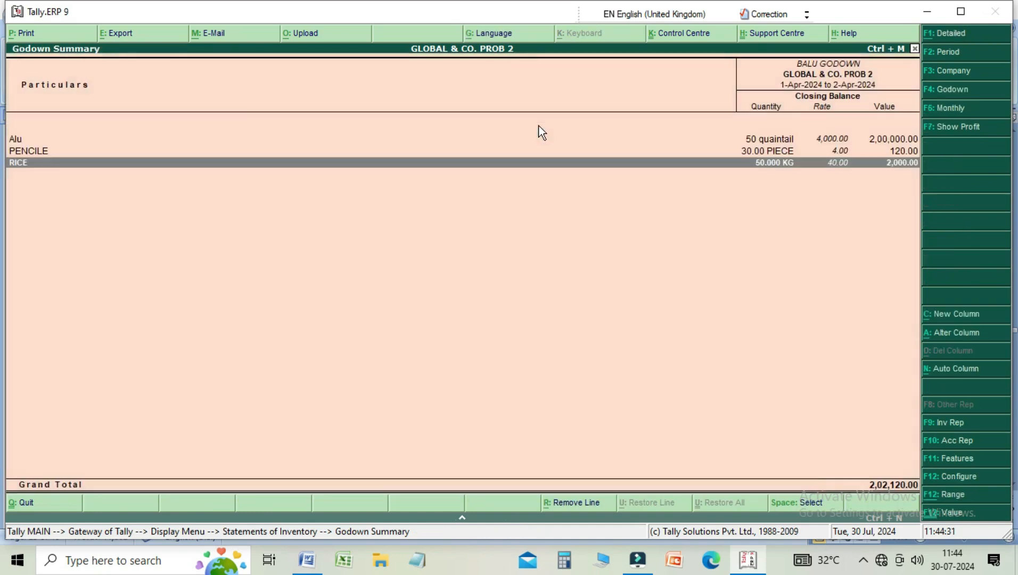
{"action": "key", "text": "Escape"}
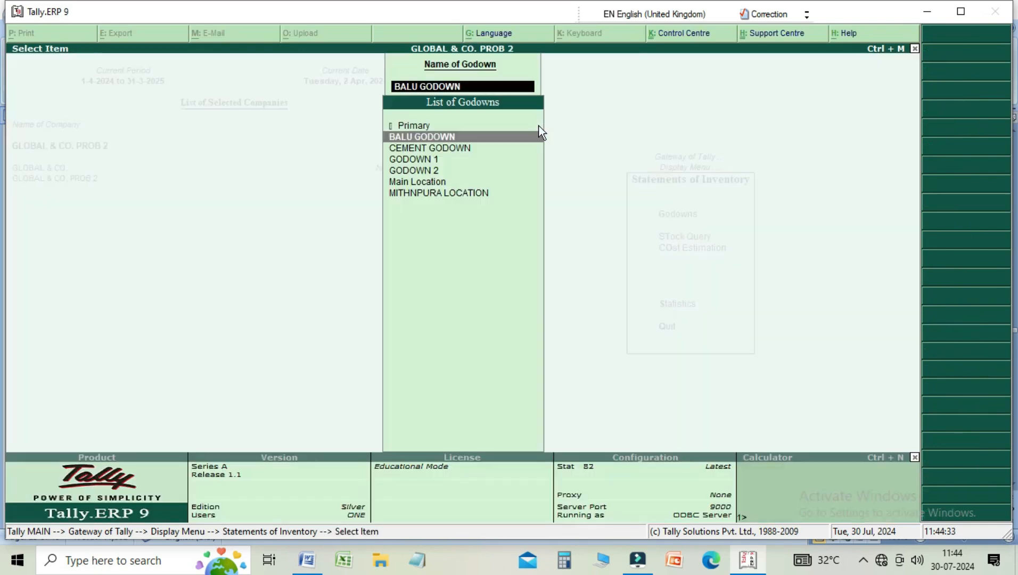
- View the Godown Summary for GODOWN 1 and close it
{"action": "key", "text": "Down"}
{"action": "key", "text": "Down"}
{"action": "key", "text": "Down"}
{"action": "key", "text": "Up"}
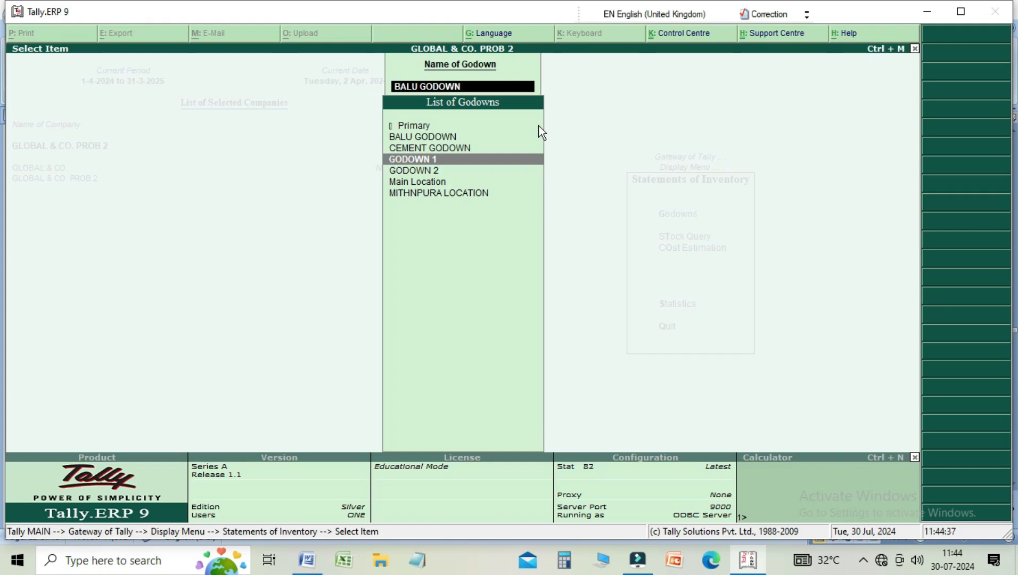
{"action": "key", "text": "Return"}
{"action": "key", "text": "Escape"}
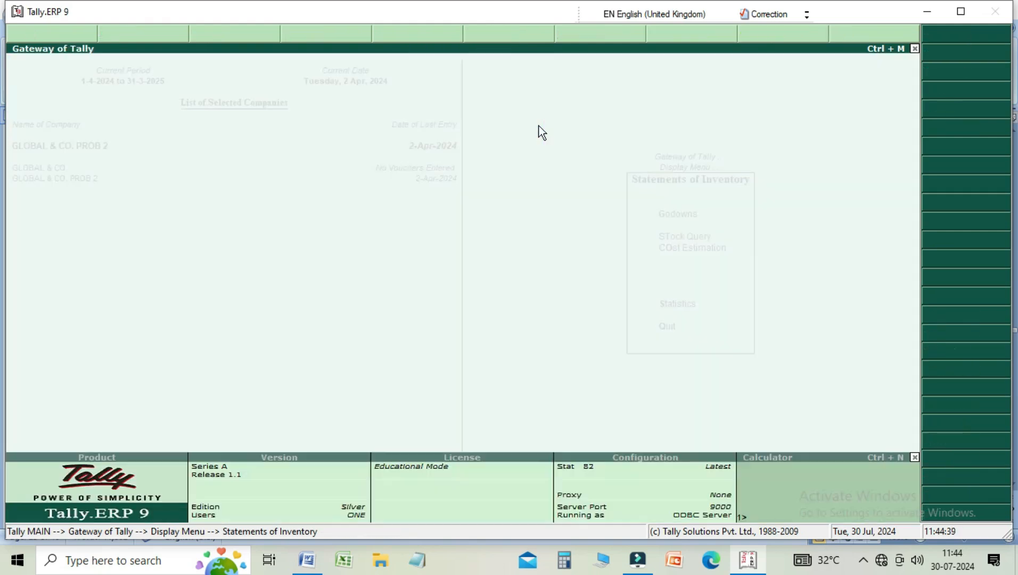
- View the Godown Summary for GODOWN 2, drill down to PENCIL's April entries, and return to the Statements of Inventory
{"action": "key", "text": "Return"}
{"action": "key", "text": "Down"}
{"action": "key", "text": "Return"}
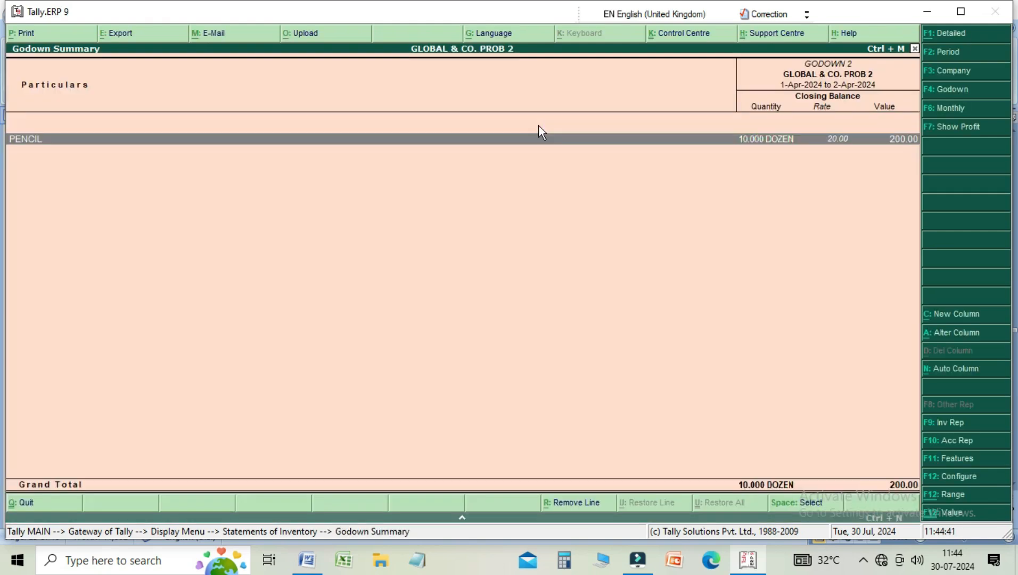
{"action": "key", "text": "Return"}
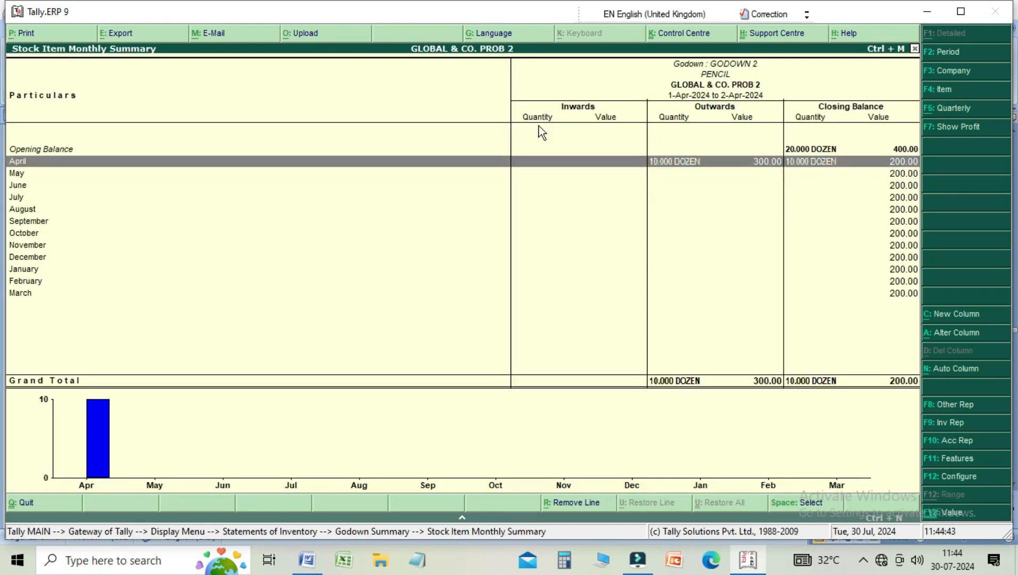
{"action": "key", "text": "Return"}
{"action": "key", "text": "Escape"}
{"action": "key", "text": "Escape"}
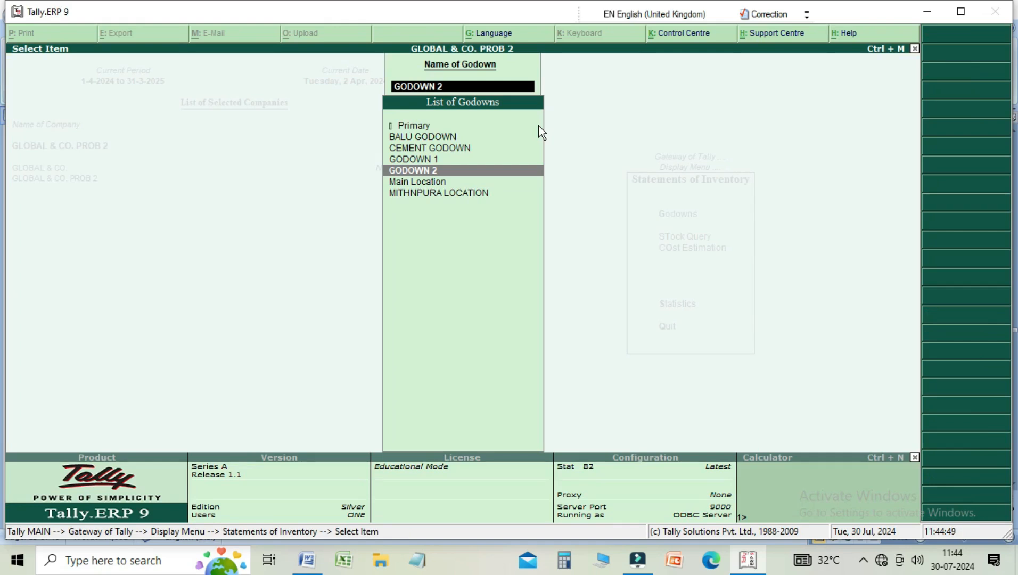
{"action": "key", "text": "Escape"}
{"action": "key", "text": "Escape"}
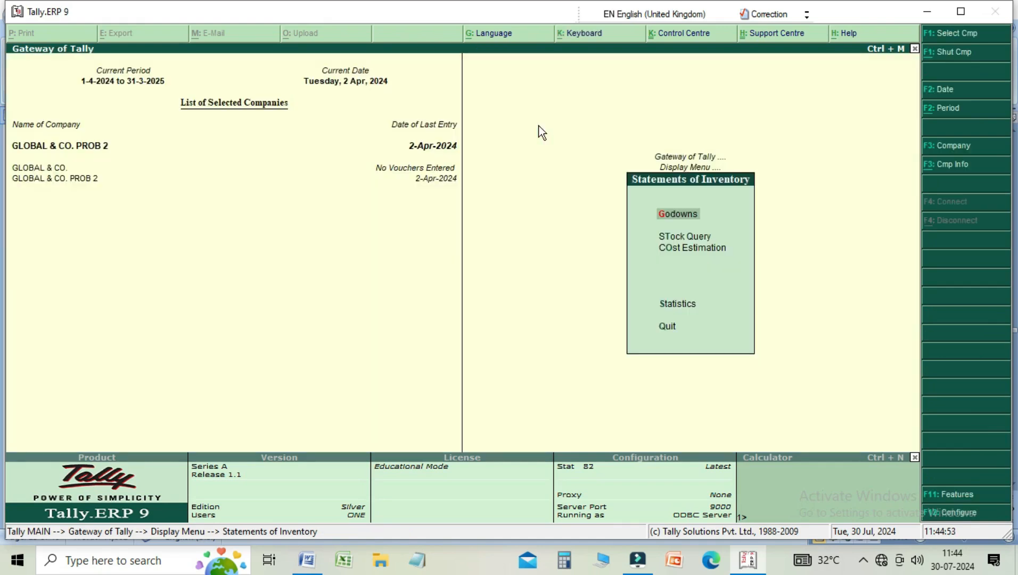
- View the Stock Query for Alu and return to the Display Menu
{"action": "key", "text": "Down"}
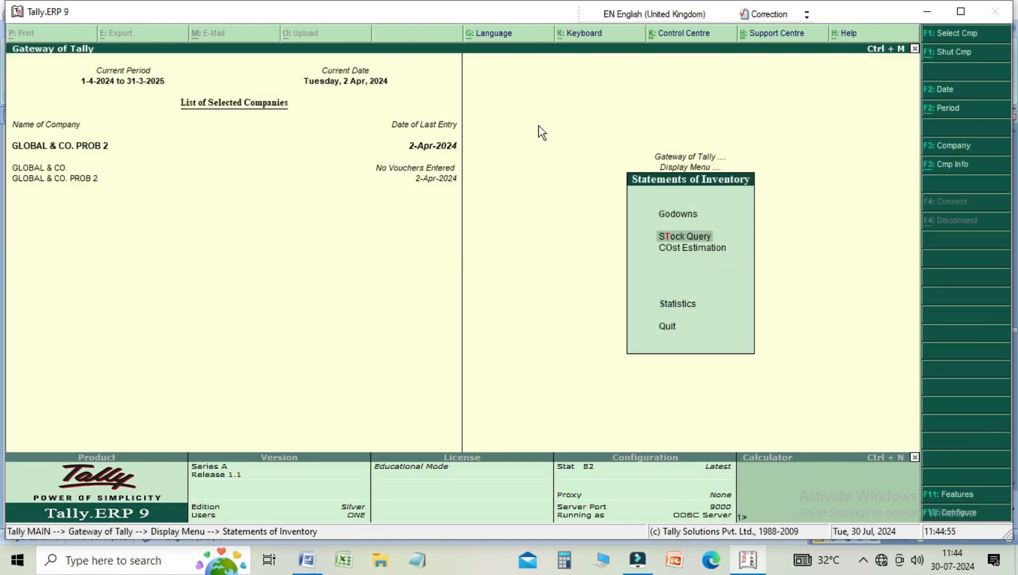
{"action": "key", "text": "Return"}
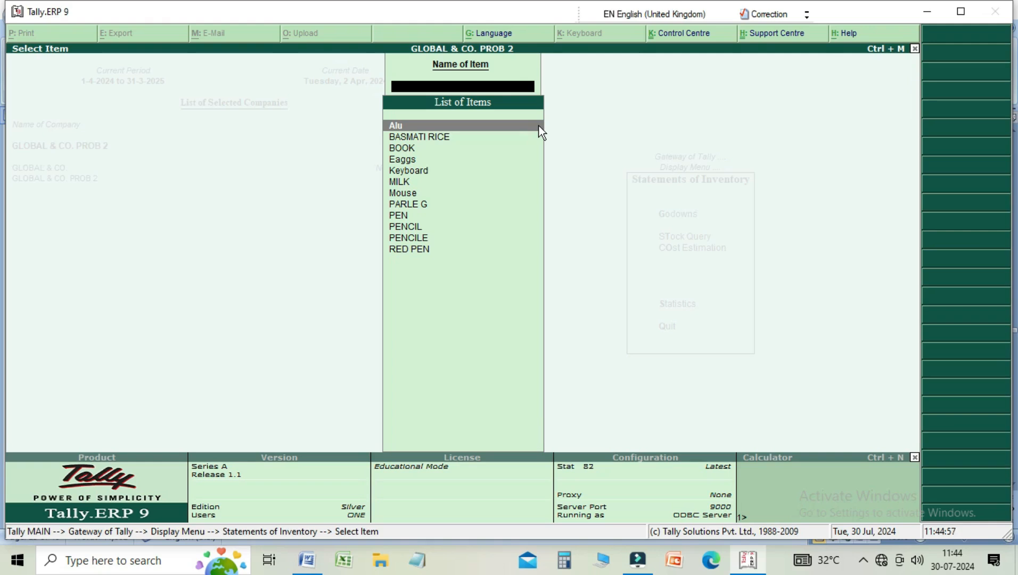
{"action": "key", "text": "Return"}
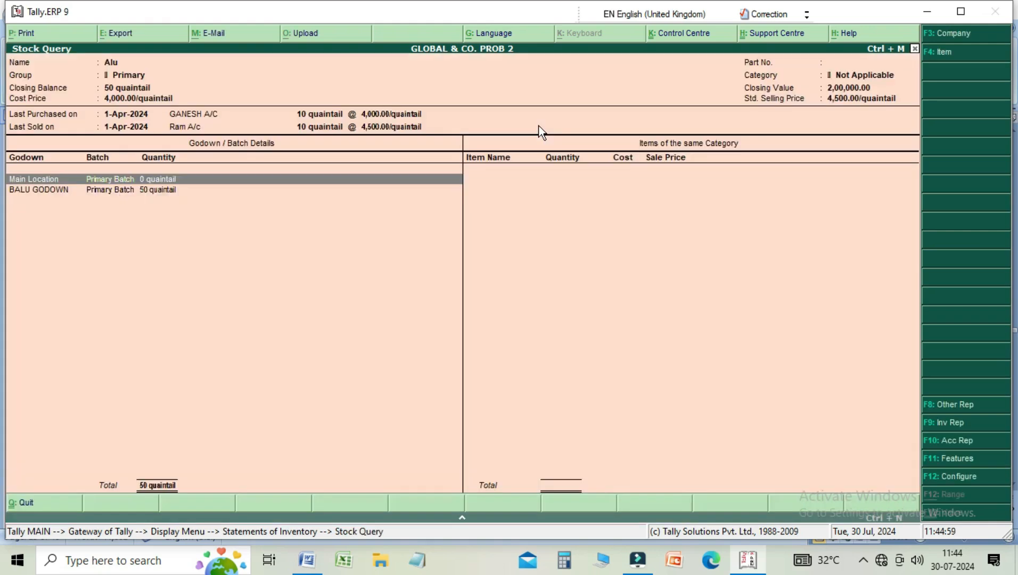
{"action": "key", "text": "Escape"}
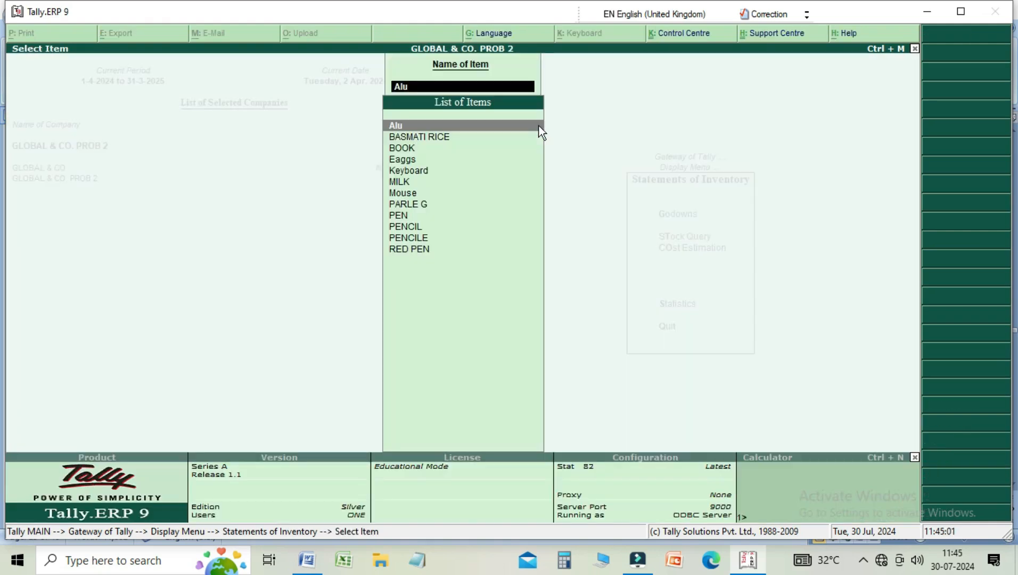
{"action": "key", "text": "Escape"}
{"action": "key", "text": "Escape"}
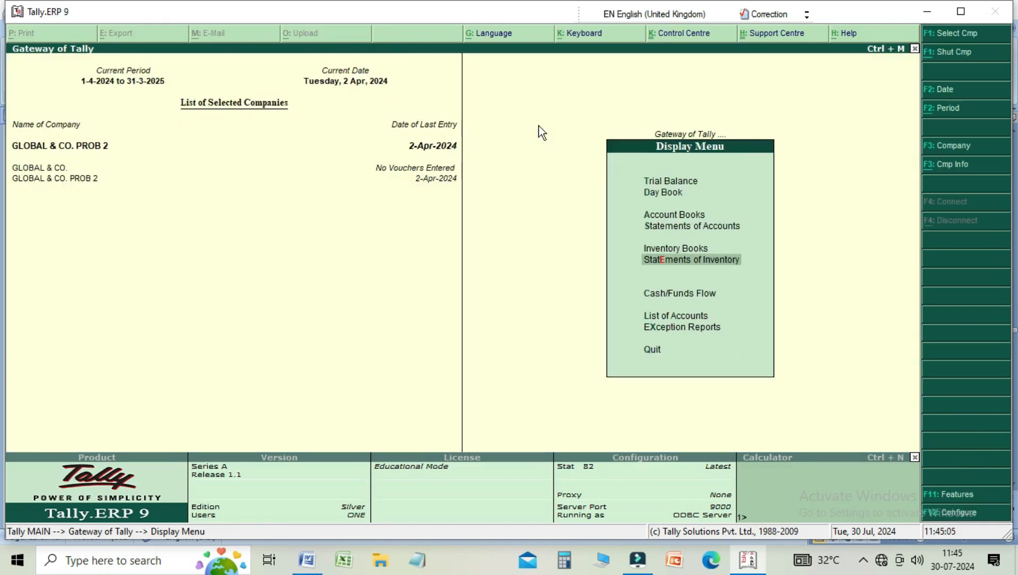
- Open the Stock Transfers register in Inventory Books and look through April's Stock Journal vouchers
{"action": "key", "text": "Return"}
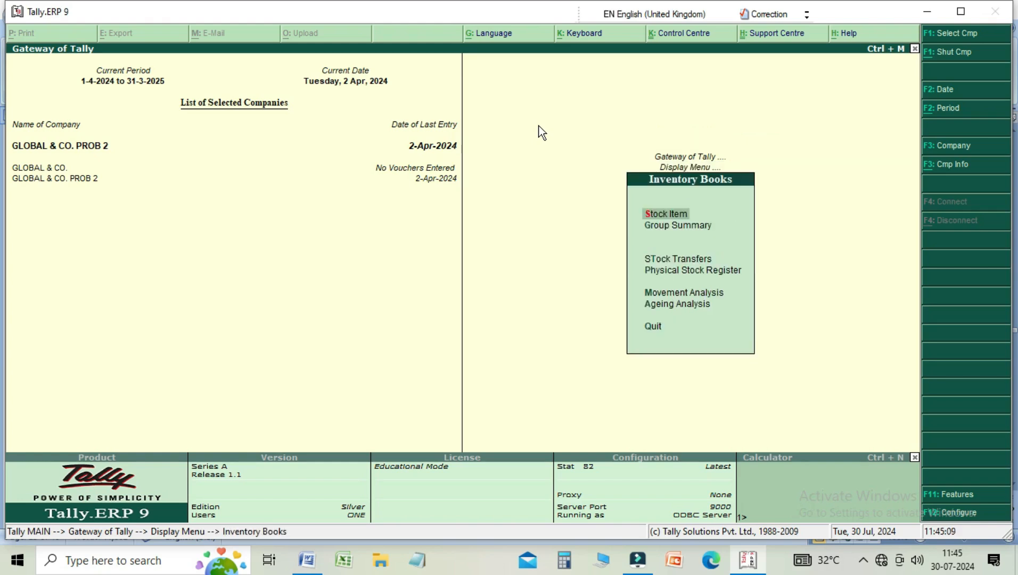
{"action": "key", "text": "Down"}
{"action": "key", "text": "Down"}
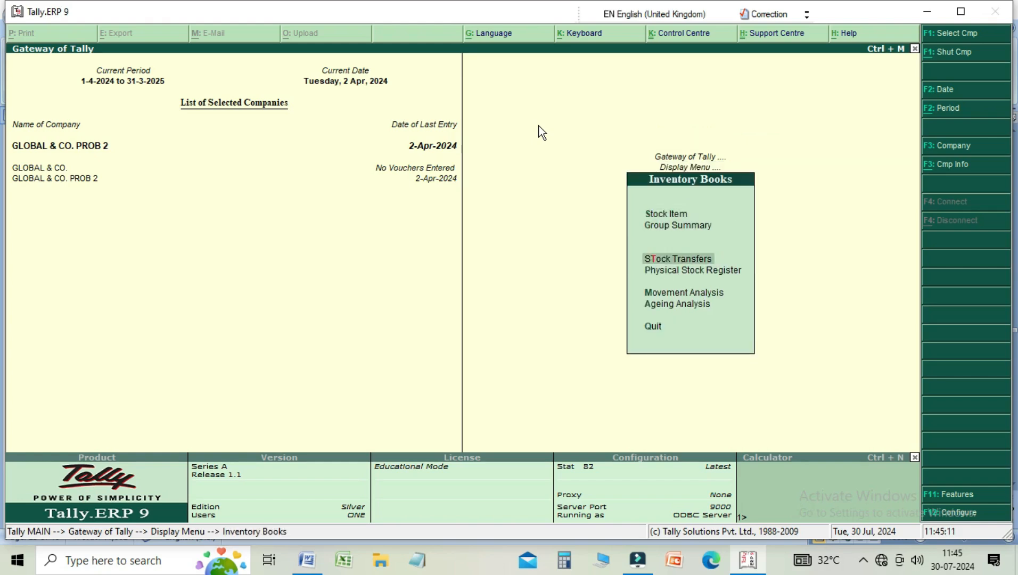
{"action": "key", "text": "Return"}
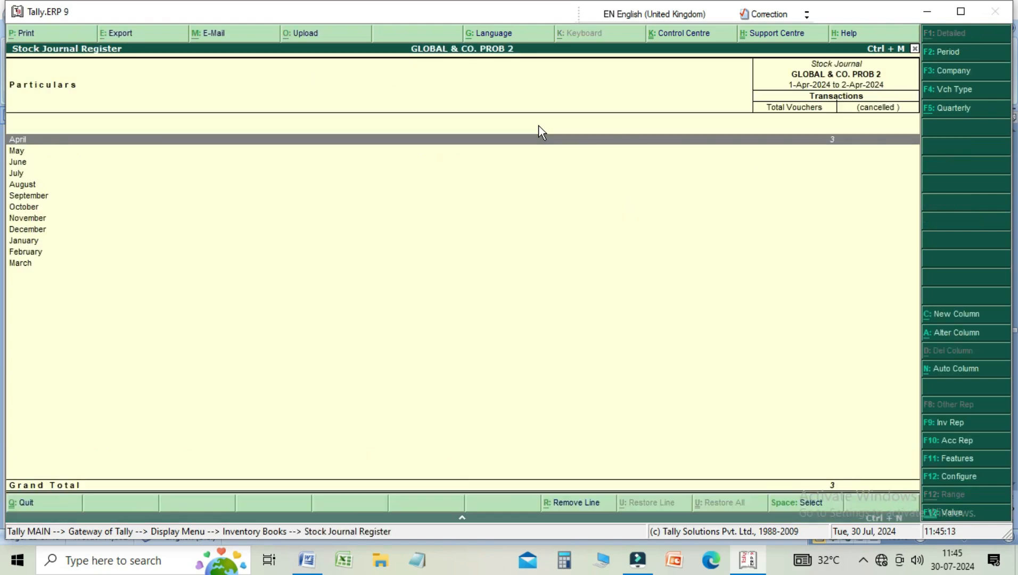
{"action": "key", "text": "Return"}
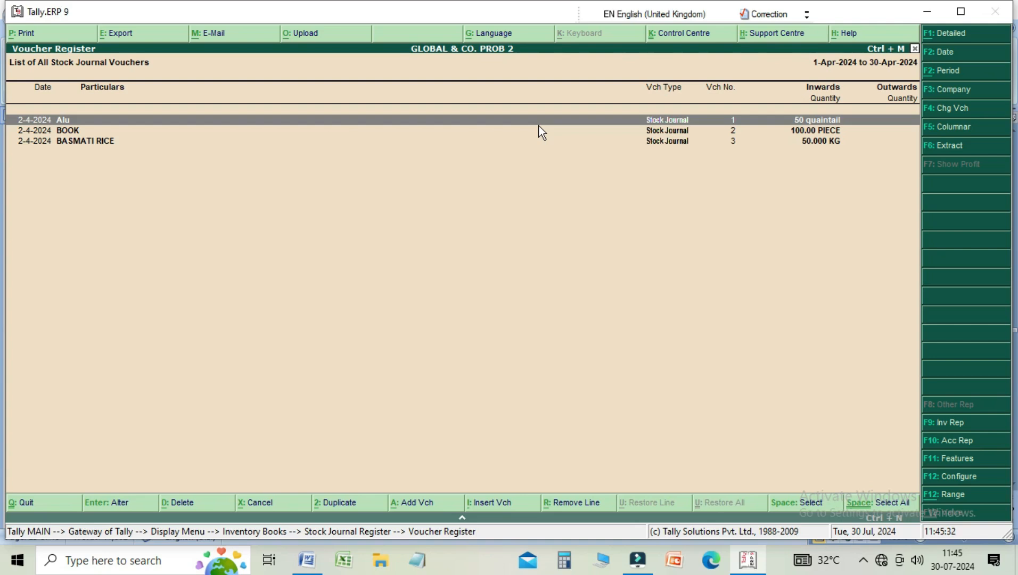
{"action": "key", "text": "Down"}
{"action": "key", "text": "Down"}
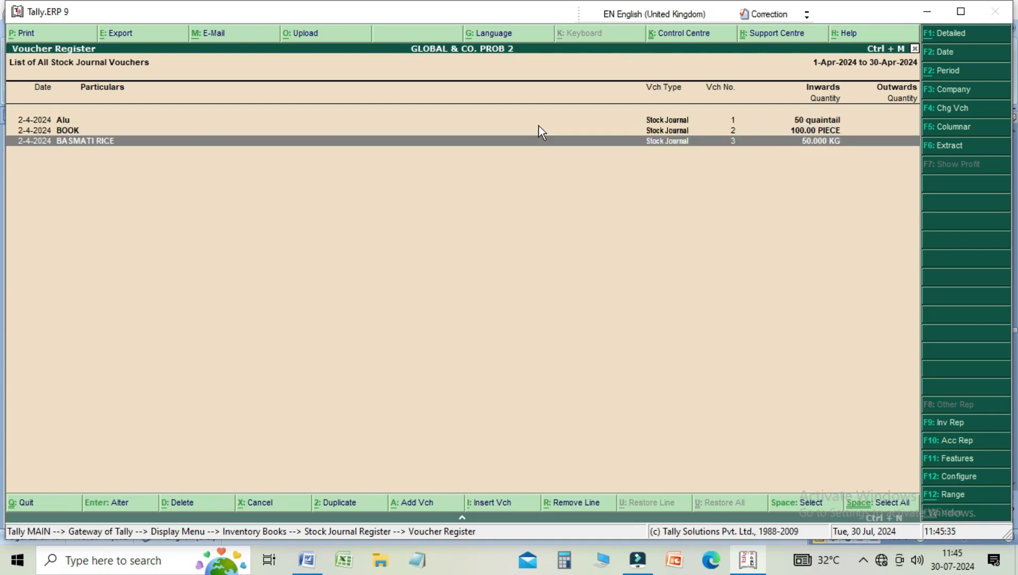
{"action": "key", "text": "Up"}
{"action": "key", "text": "Up"}
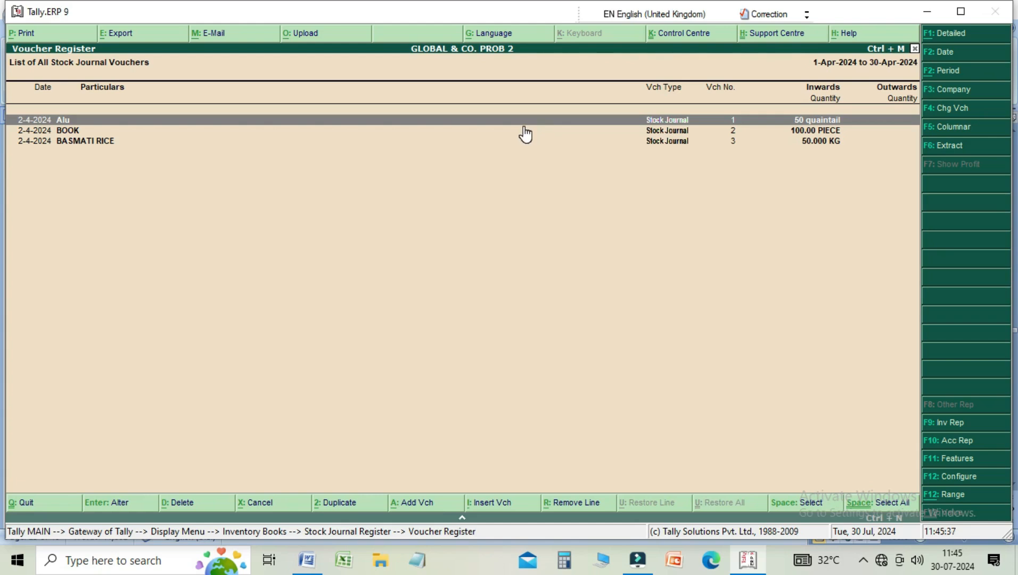
- Review the Alu, BOOK and BASMATI RICE Stock Journal vouchers one by one without altering them, and return to Inventory Books
{"action": "key", "text": "Return"}
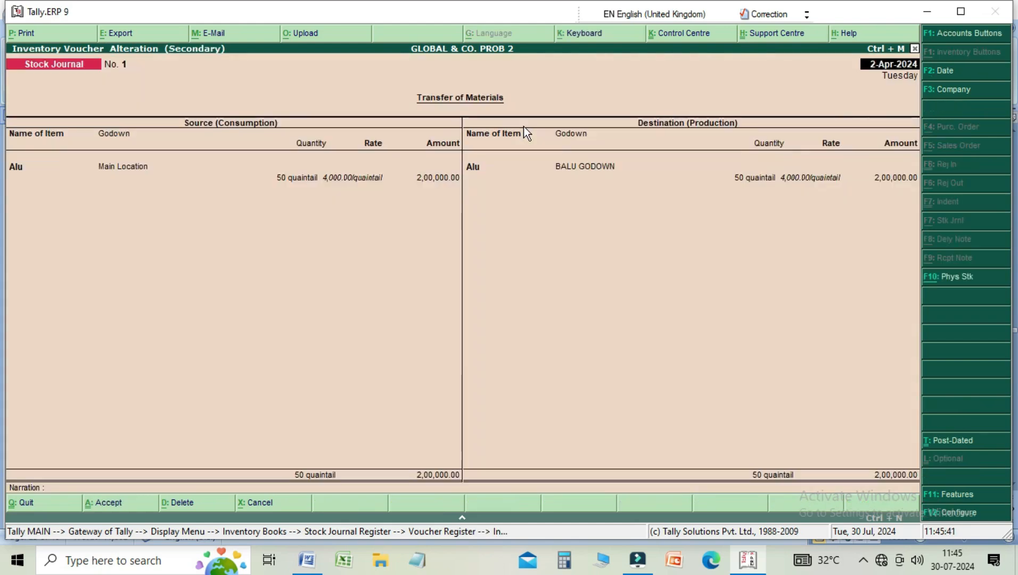
{"action": "key", "text": "Escape"}
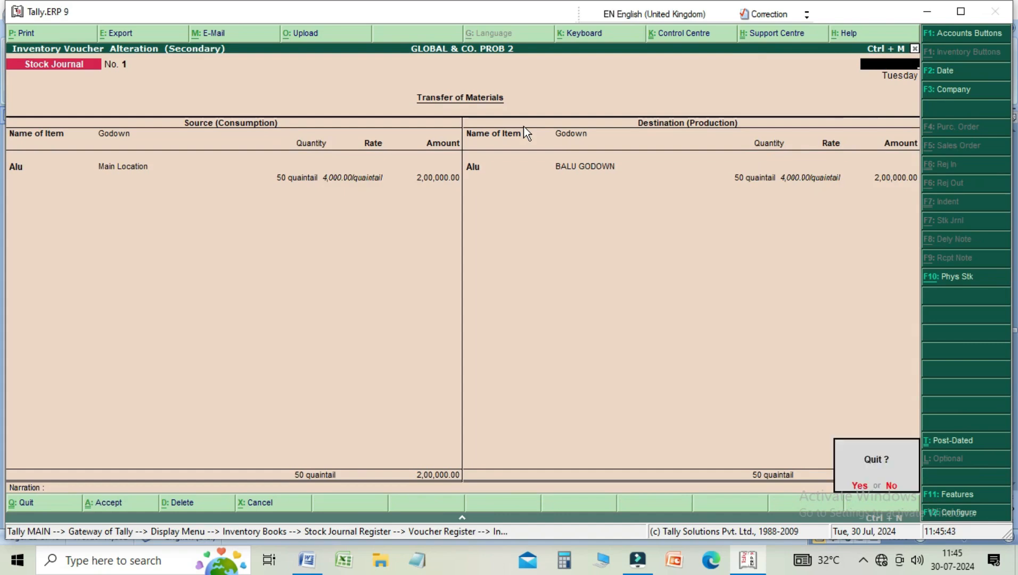
{"action": "key", "text": "Return"}
{"action": "key", "text": "Down"}
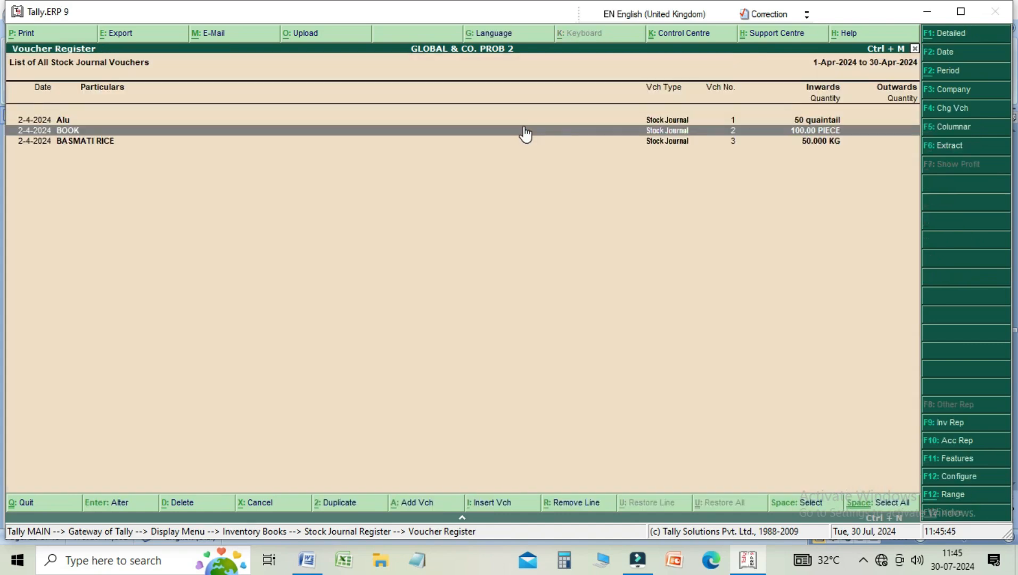
{"action": "key", "text": "Return"}
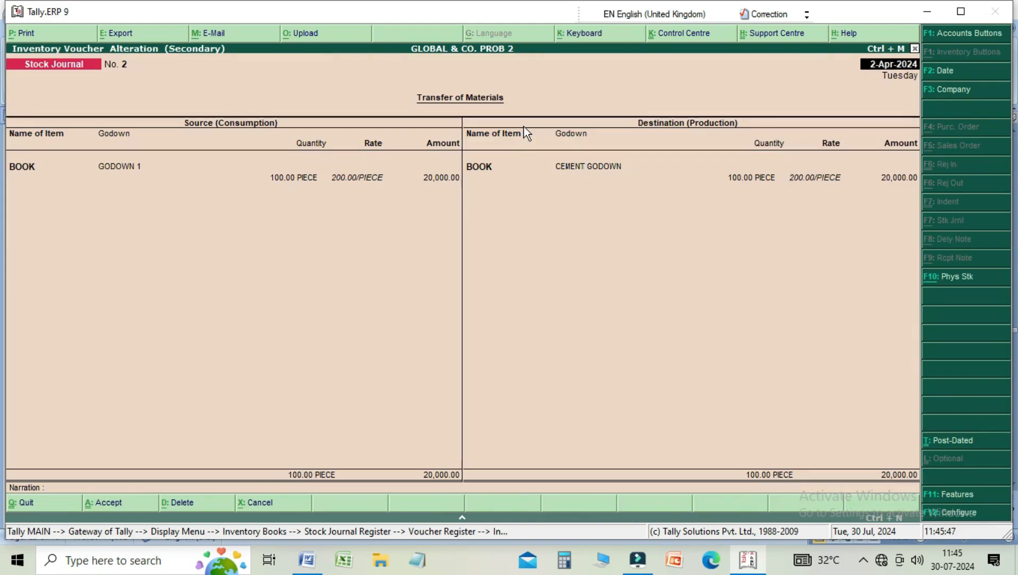
{"action": "key", "text": "Escape"}
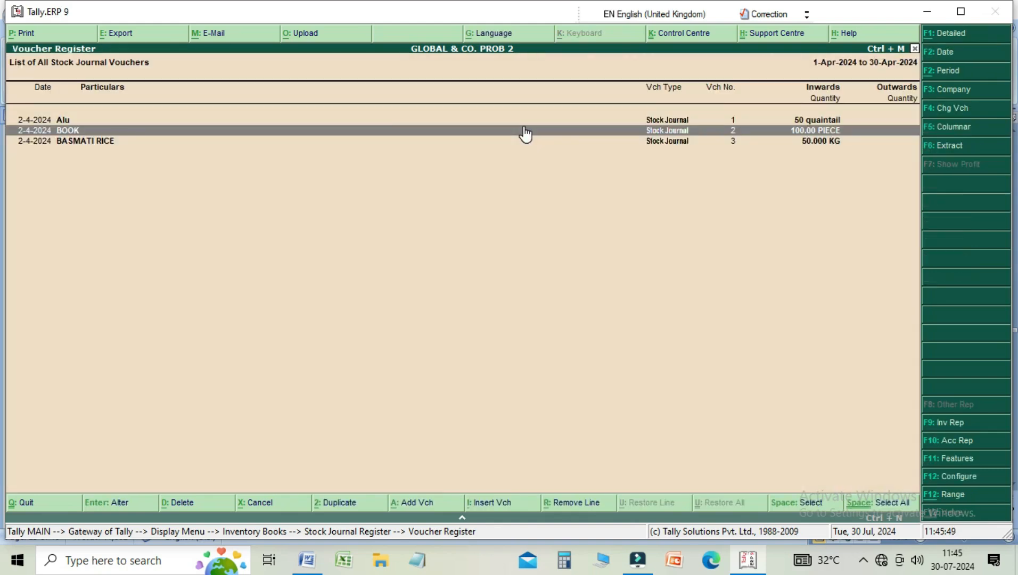
{"action": "key", "text": "Down"}
{"action": "key", "text": "Return"}
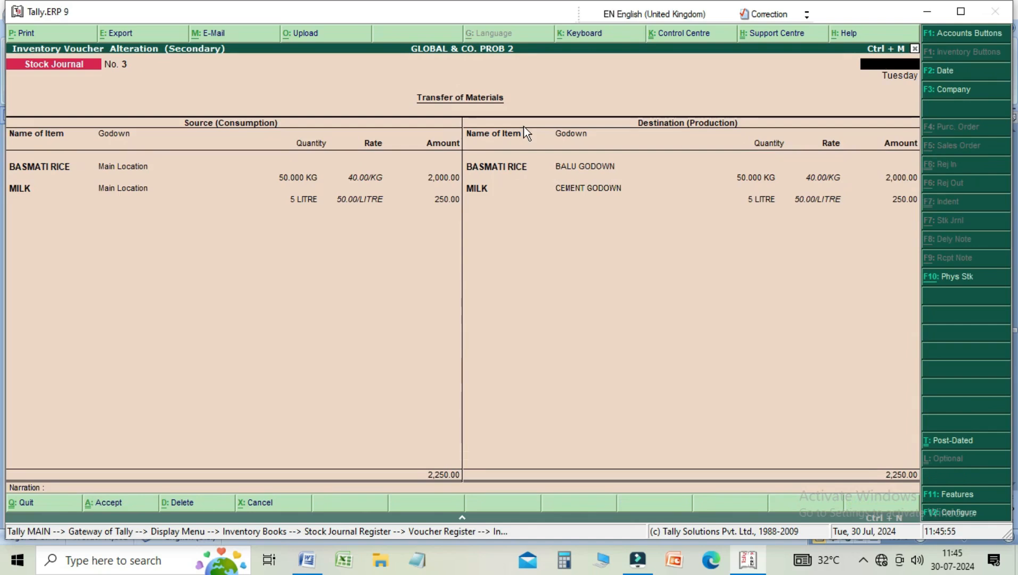
{"action": "key", "text": "Escape"}
{"action": "key", "text": "y"}
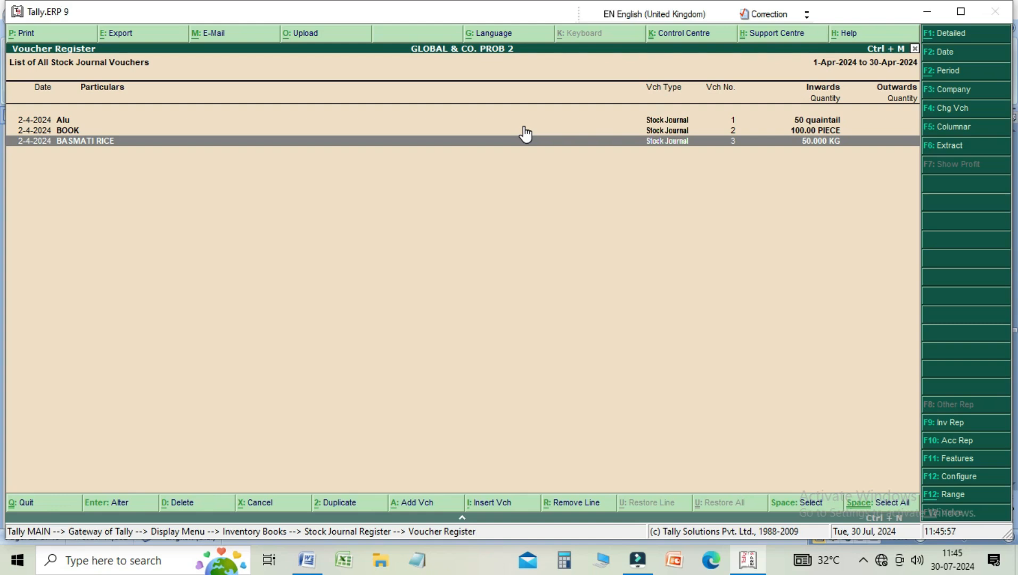
{"action": "key", "text": "Escape"}
{"action": "key", "text": "Escape"}
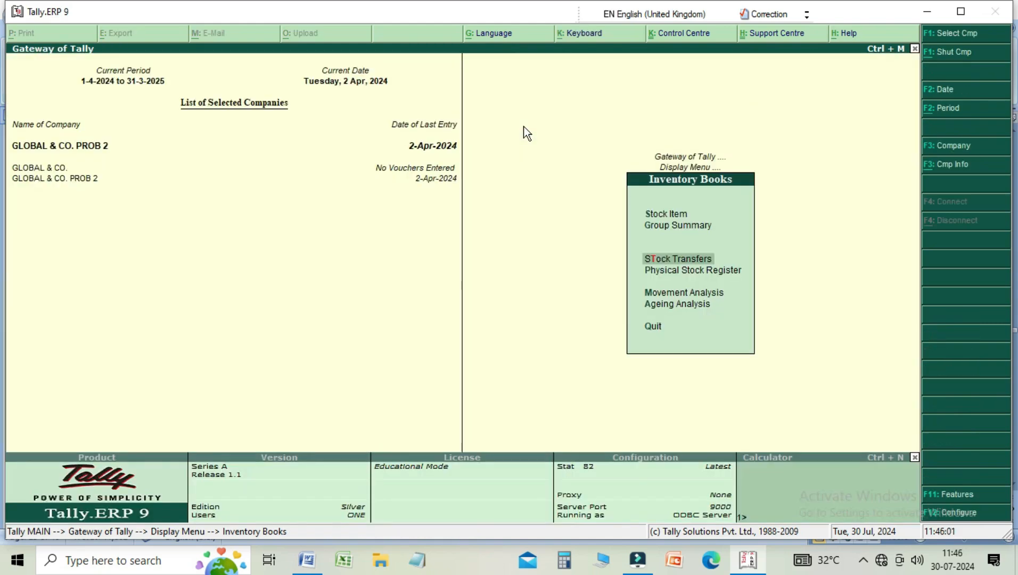
- View the Physical Stock Register for April and return to Inventory Books
{"action": "key", "text": "Down"}
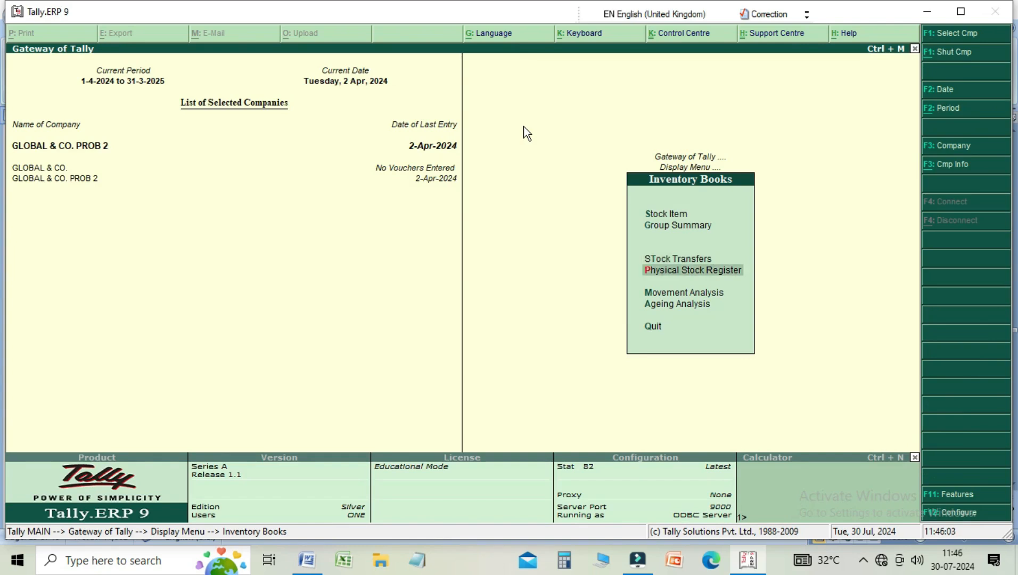
{"action": "key", "text": "Return"}
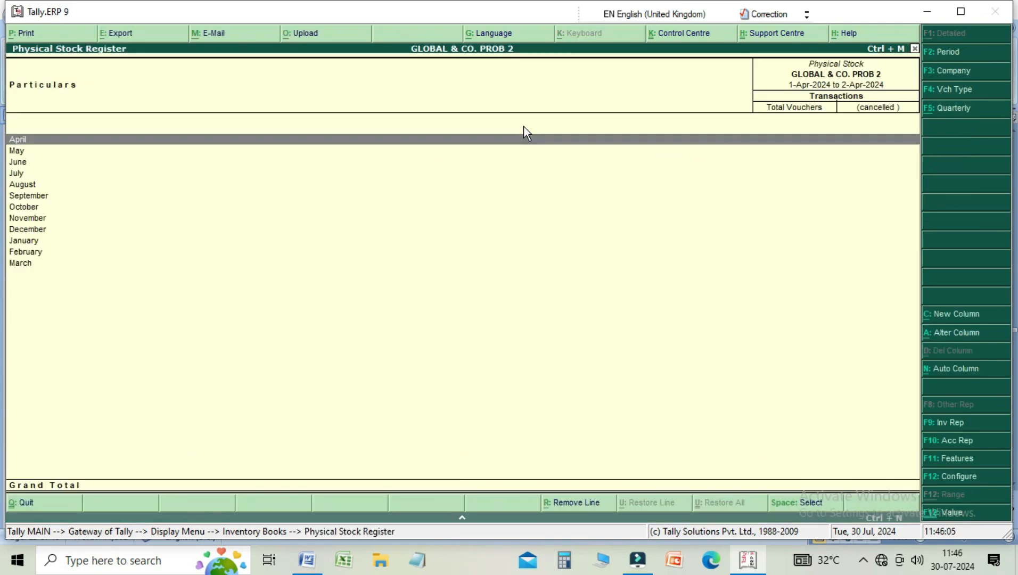
{"action": "key", "text": "Return"}
{"action": "key", "text": "Escape"}
{"action": "key", "text": "Escape"}
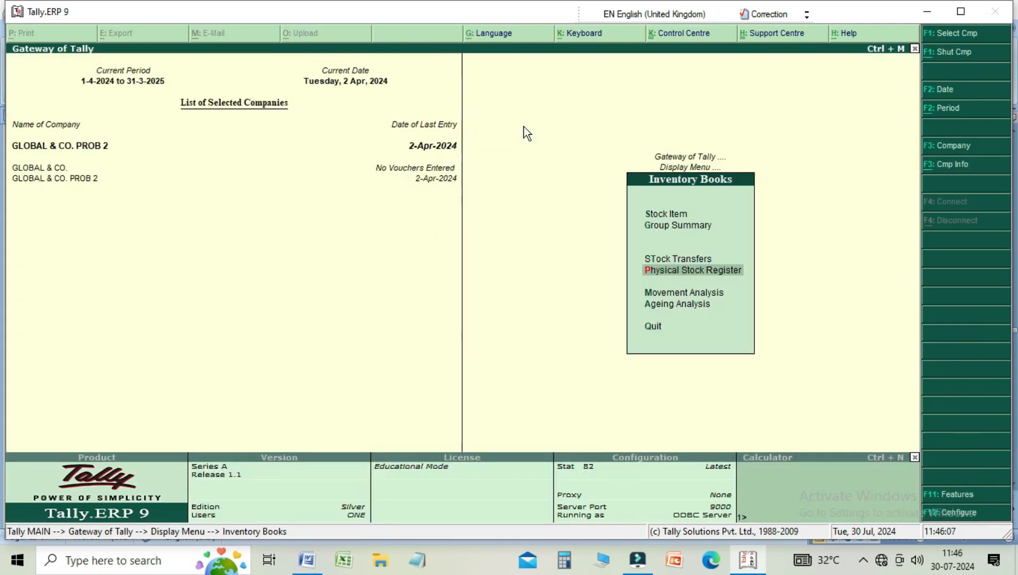
- View the Movement Analysis by stock group for the Primary group and return to the Display Menu
{"action": "key", "text": "Down"}
{"action": "key", "text": "Return"}
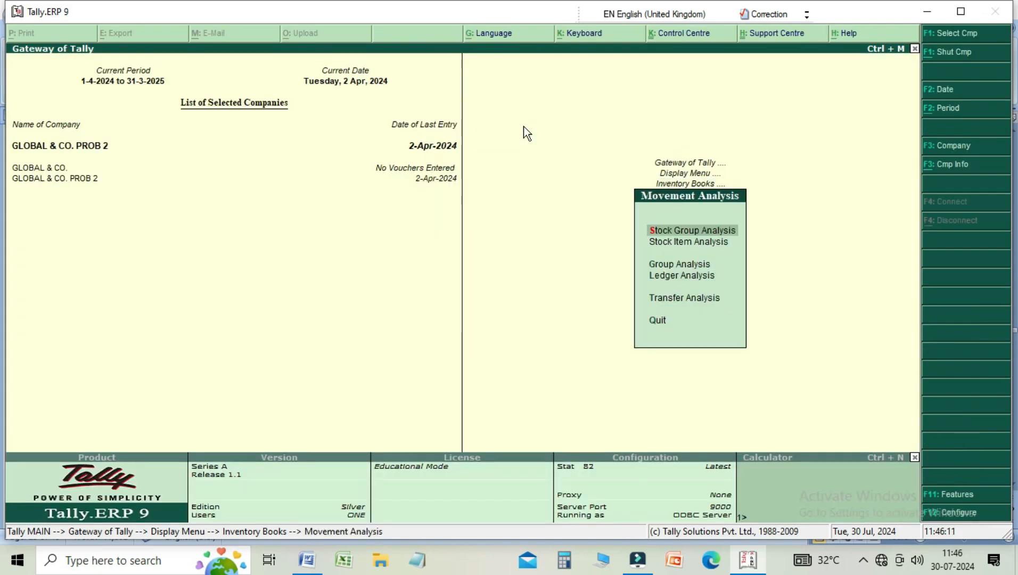
{"action": "key", "text": "Return"}
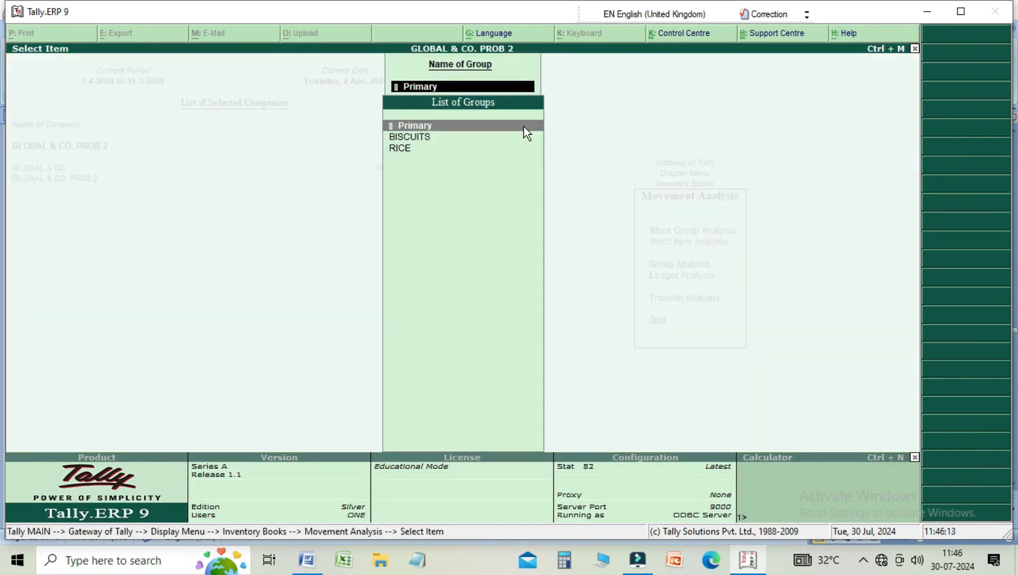
{"action": "key", "text": "Return"}
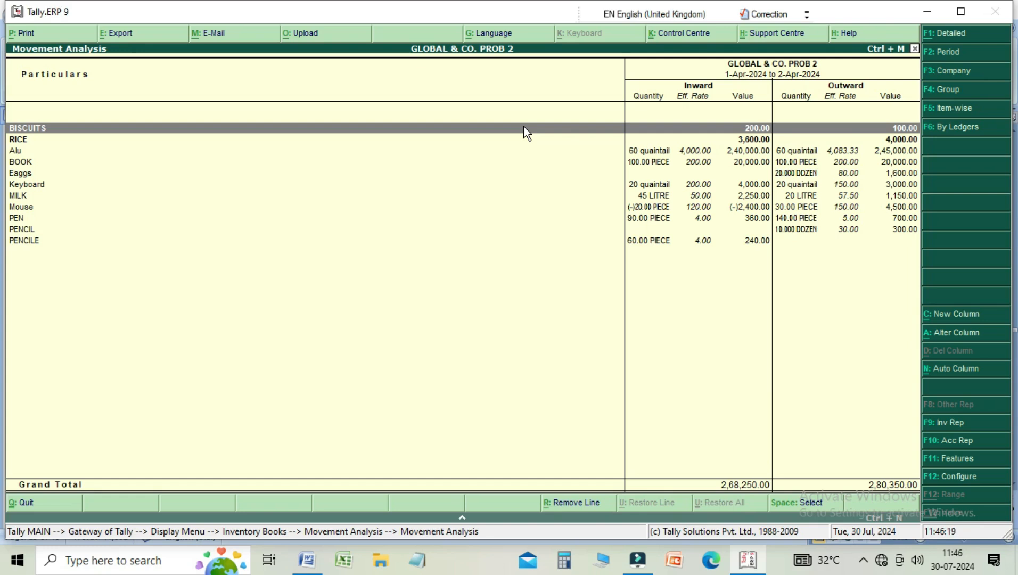
{"action": "key", "text": "Escape"}
{"action": "key", "text": "Escape"}
{"action": "key", "text": "Escape"}
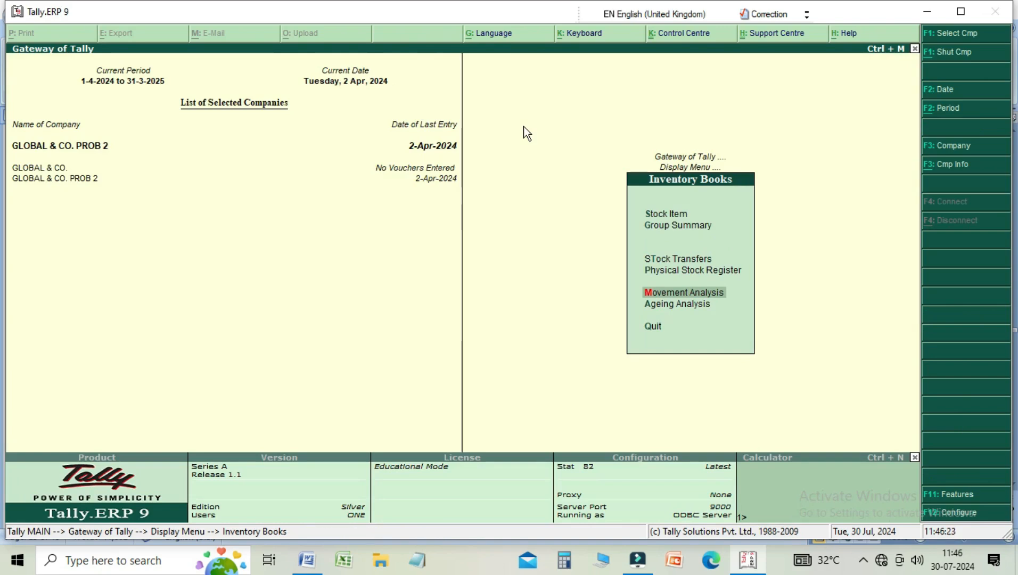
{"action": "key", "text": "Escape"}
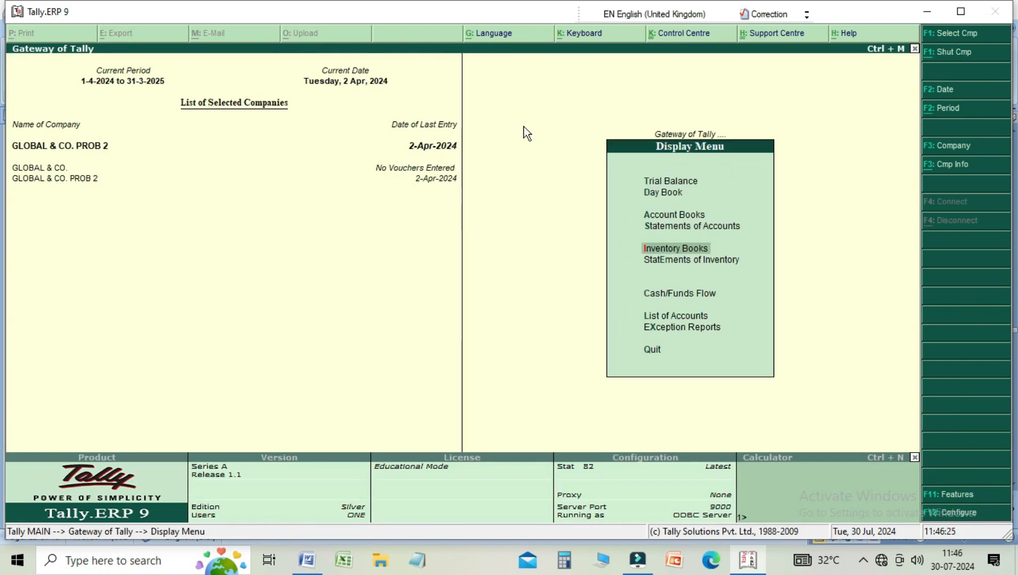
- Reopen the Stock Query for Alu from the Statements of Inventory and return to the item selection
{"action": "key", "text": "Down"}
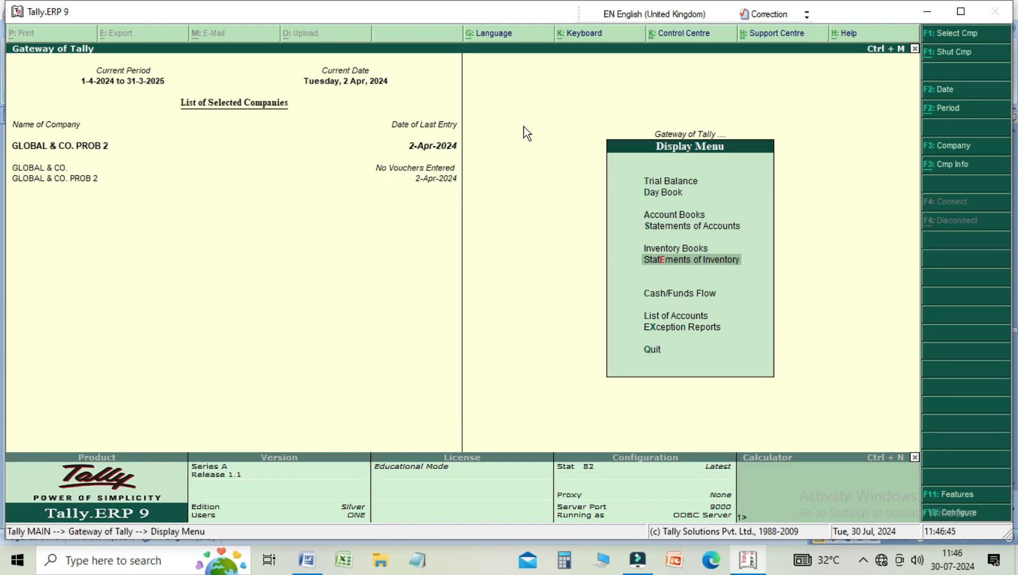
{"action": "key", "text": "Return"}
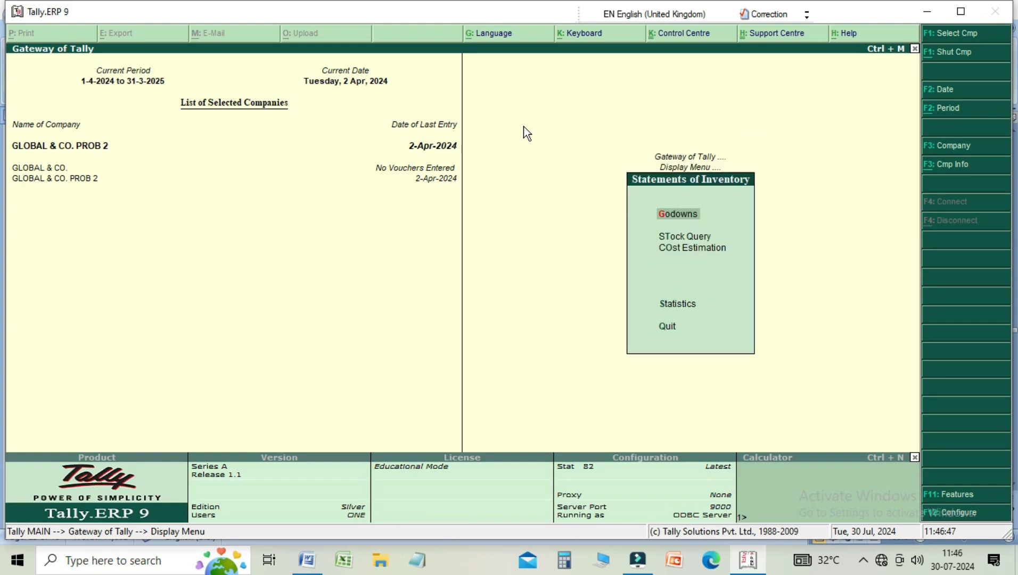
{"action": "key", "text": "Down"}
{"action": "key", "text": "Return"}
{"action": "key", "text": "Return"}
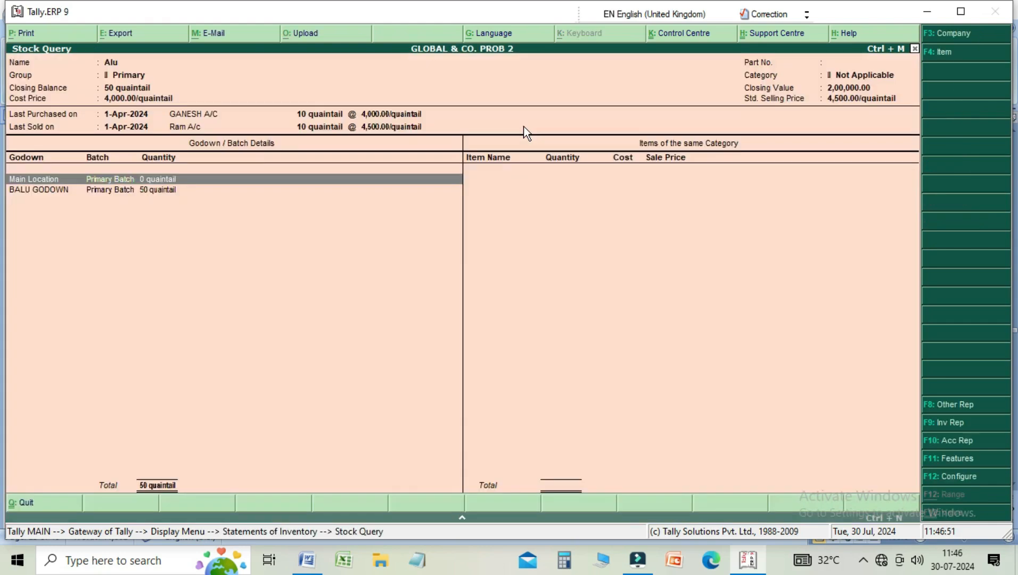
{"action": "key", "text": "Escape"}
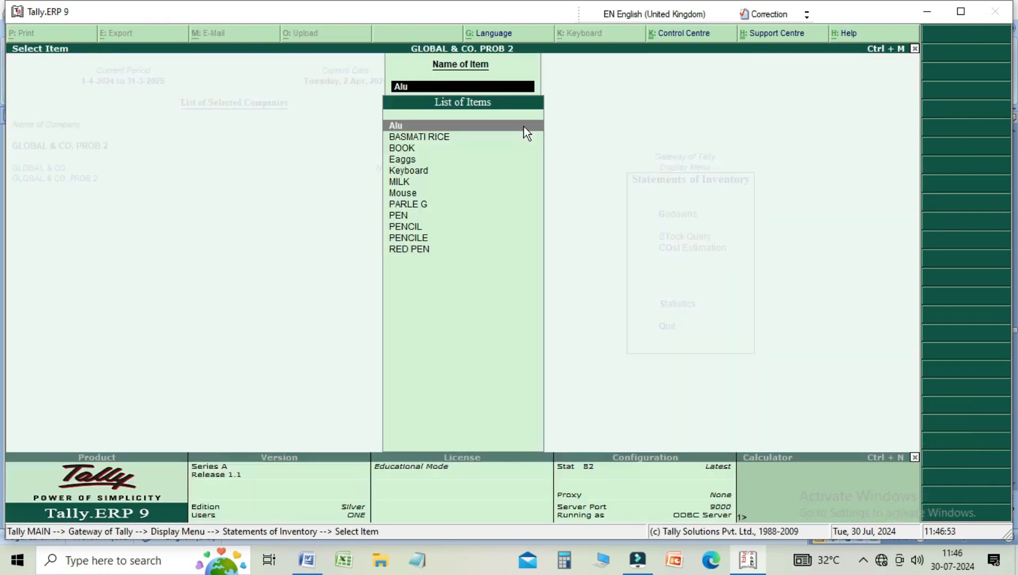
- Leave the Stock Query item selection and the Display Menu to return to the Gateway of Tally
{"action": "key", "text": "Escape"}
{"action": "key", "text": "Escape"}
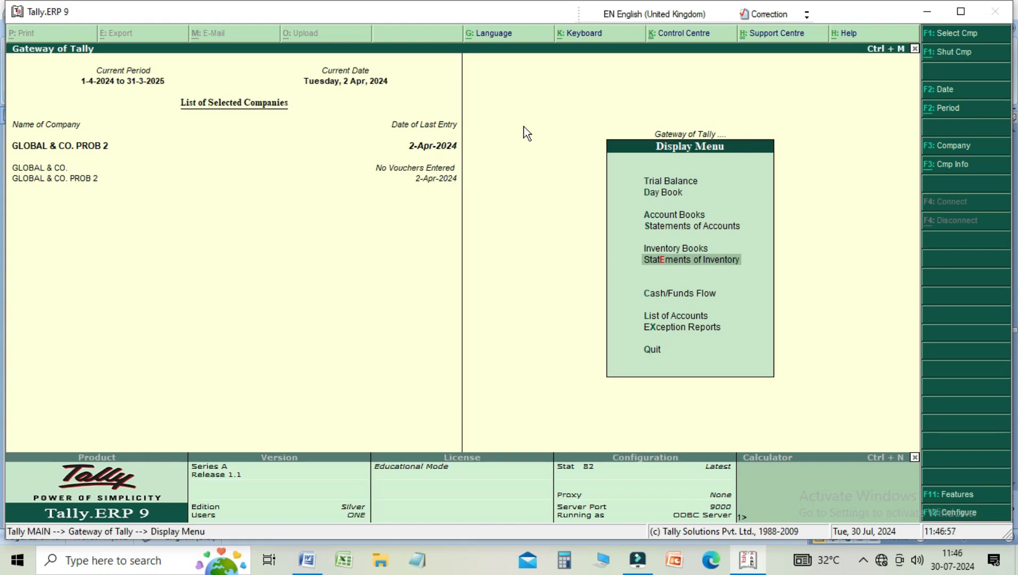
{"action": "key", "text": "Up"}
{"action": "key", "text": "Up"}
{"action": "key", "text": "Up"}
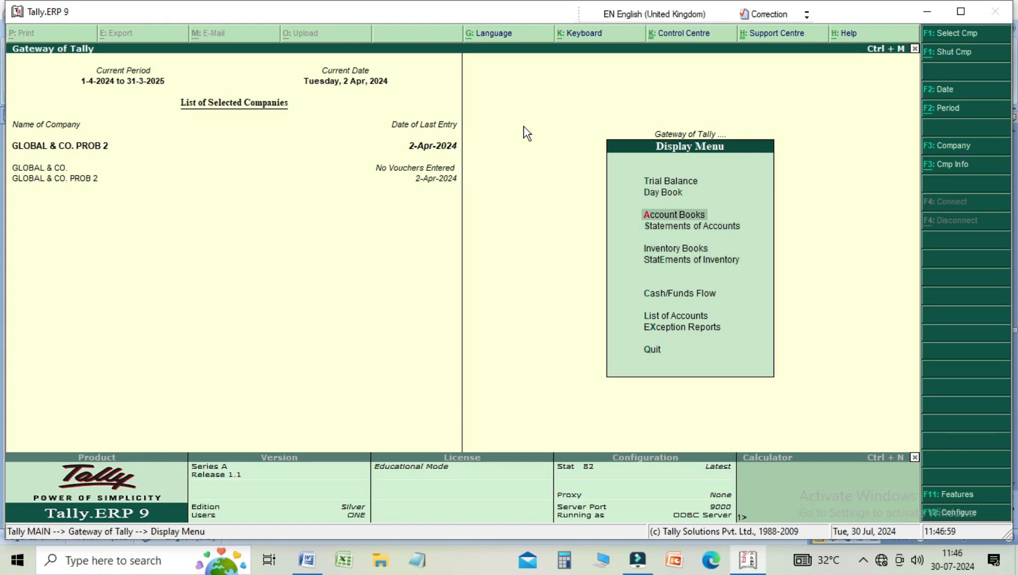
{"action": "key", "text": "Escape"}
- Open Inventory Vouchers from the Gateway of Tally at the Stock Journal creation screen
{"action": "key", "text": "Up"}
{"action": "key", "text": "Up"}
{"action": "key", "text": "Up"}
{"action": "key", "text": "Up"}
{"action": "key", "text": "Up"}
{"action": "key", "text": "Up"}
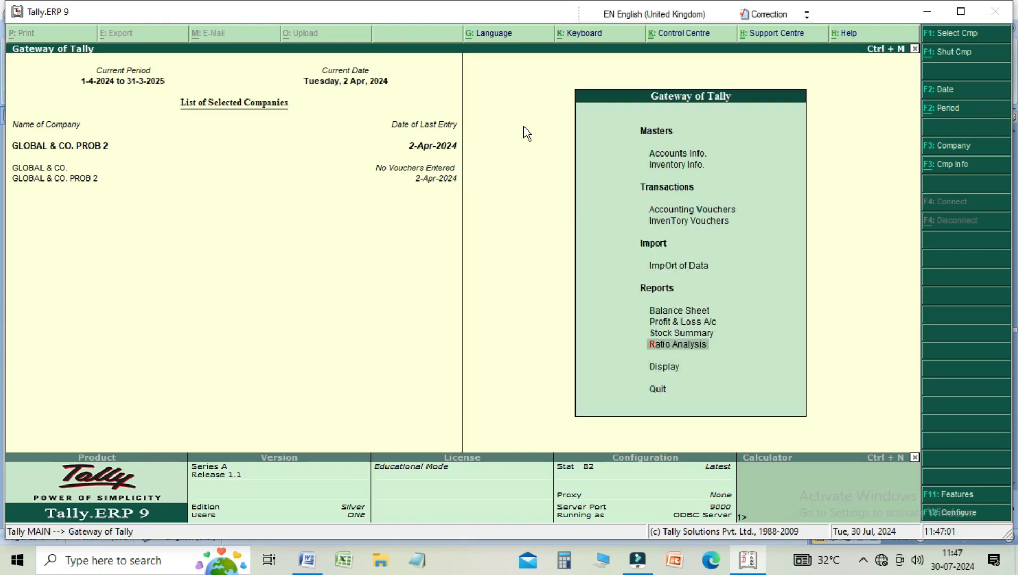
{"action": "key", "text": "Return"}
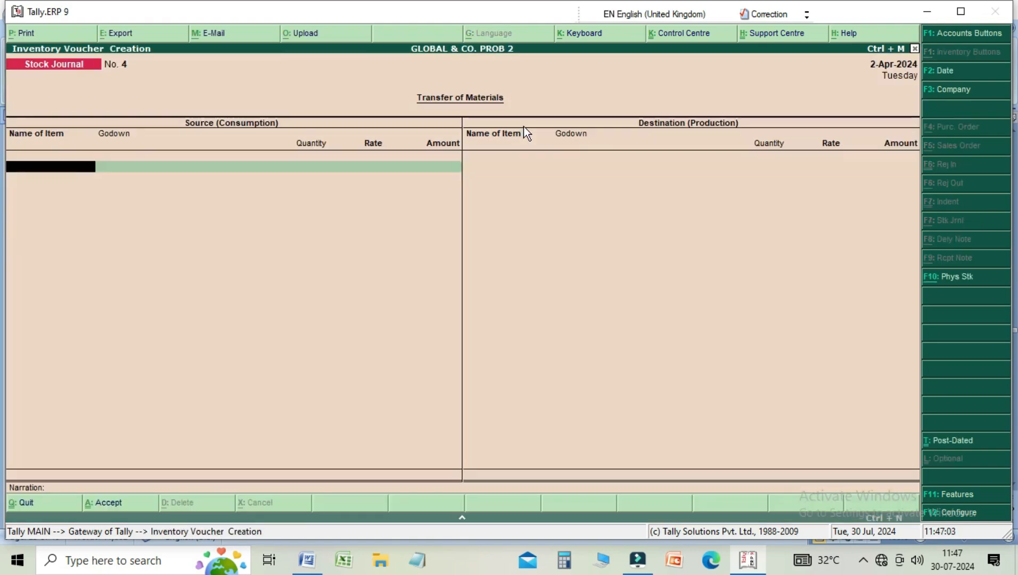
- Page back and forth through the saved Stock Journal vouchers No. 1 to 3 to review their godown transfers without altering them
{"action": "key", "text": "Page_Up"}
{"action": "key", "text": "Page_Up"}
{"action": "key", "text": "Page_Up"}
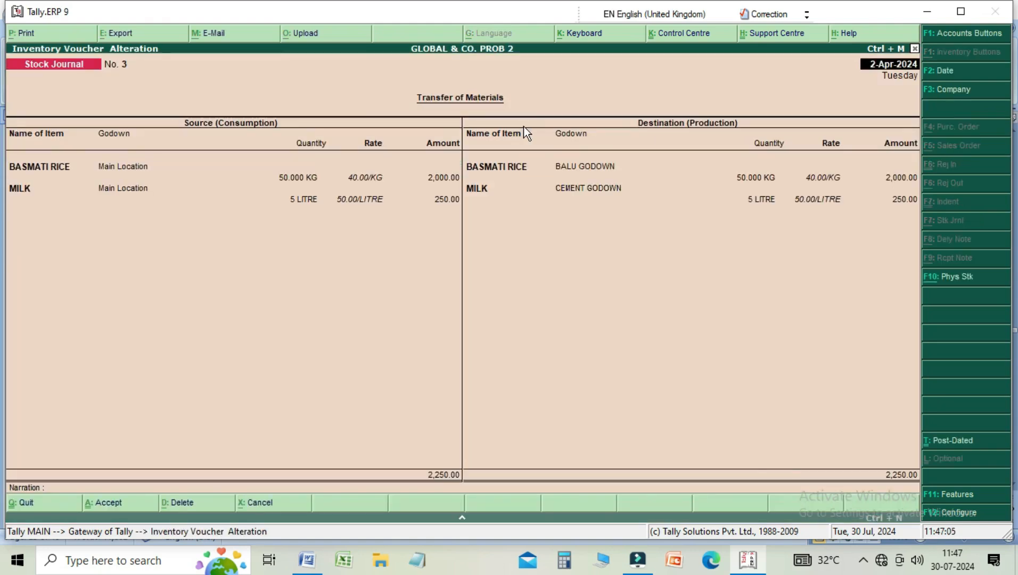
{"action": "key", "text": "Page_Down"}
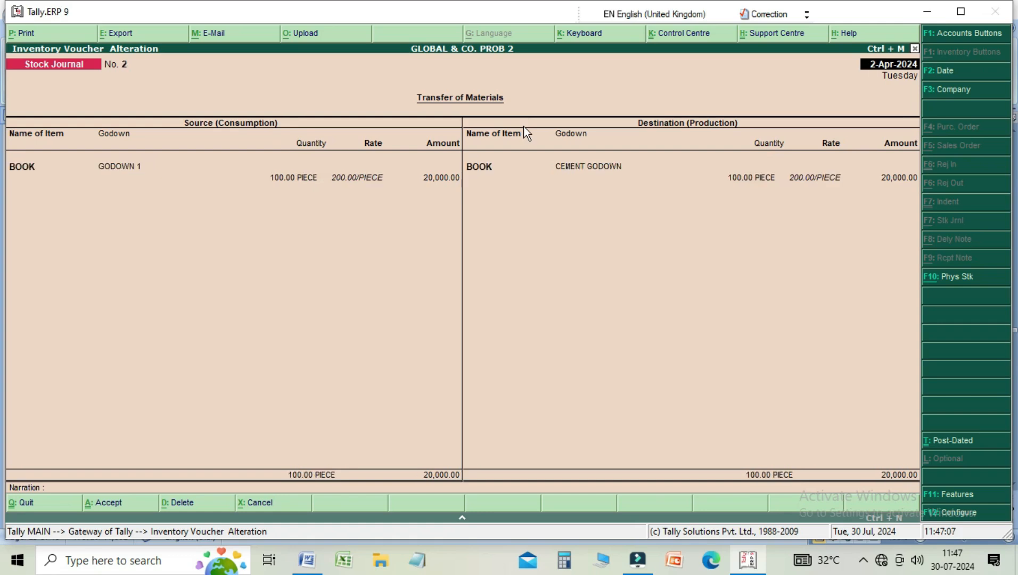
{"action": "key", "text": "Page_Down"}
{"action": "key", "text": "Page_Up"}
{"action": "key", "text": "Page_Up"}
{"action": "key", "text": "Page_Down"}
{"action": "key", "text": "Page_Up"}
{"action": "key", "text": "Page_Down"}
{"action": "key", "text": "Page_Up"}
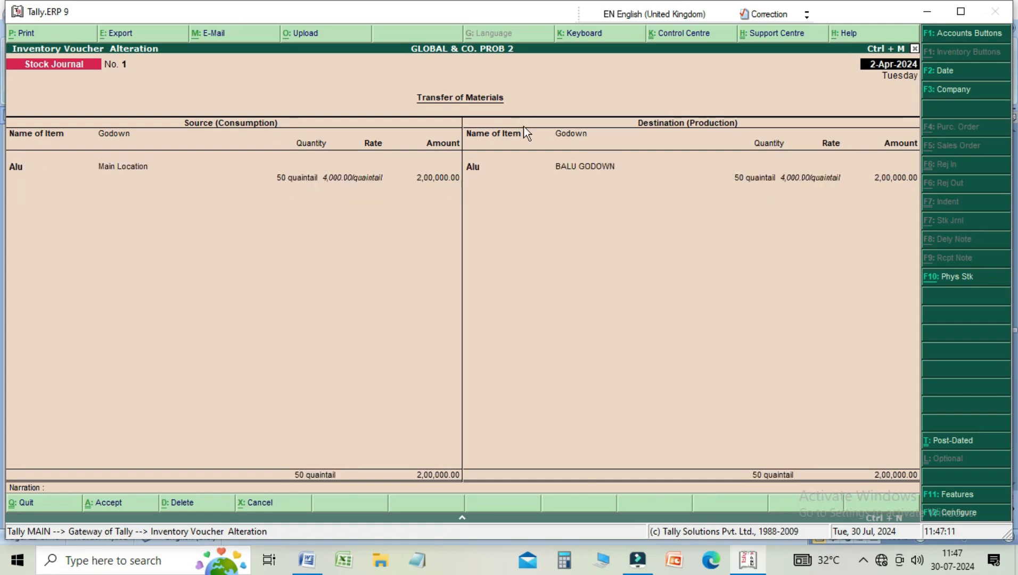
{"action": "key", "text": "Page_Down"}
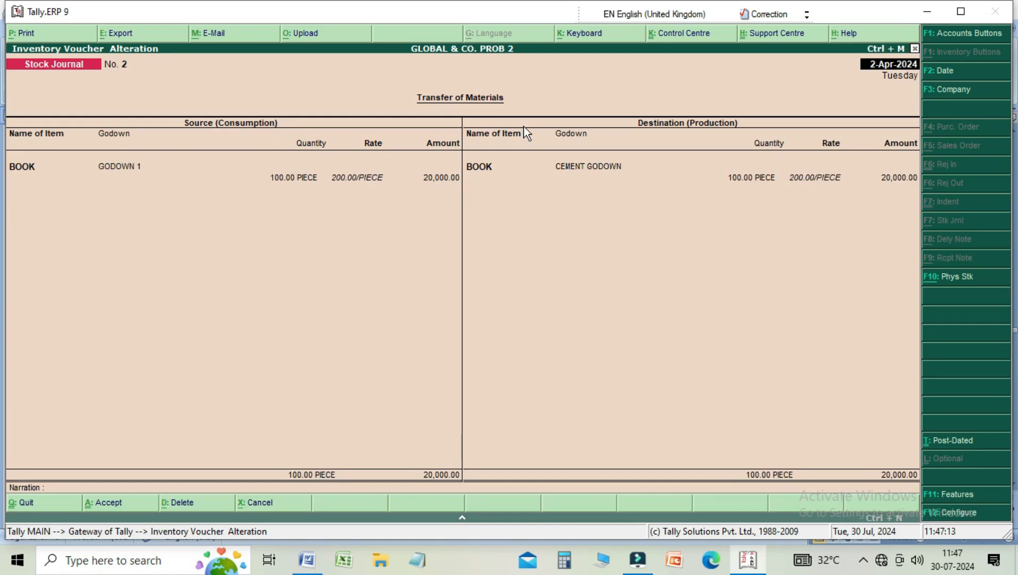